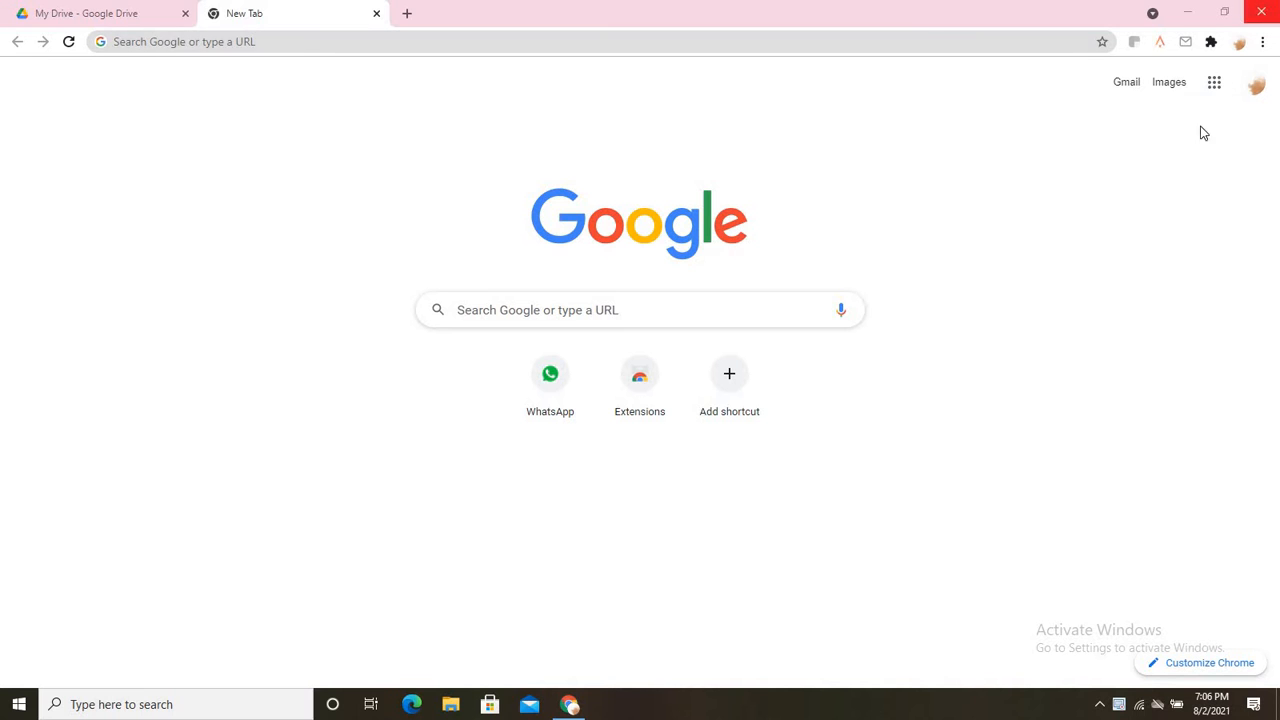
Open Google Drive from the Google apps grid and bring up its New menu.
left_click(1216, 85)
left_click(1092, 218)
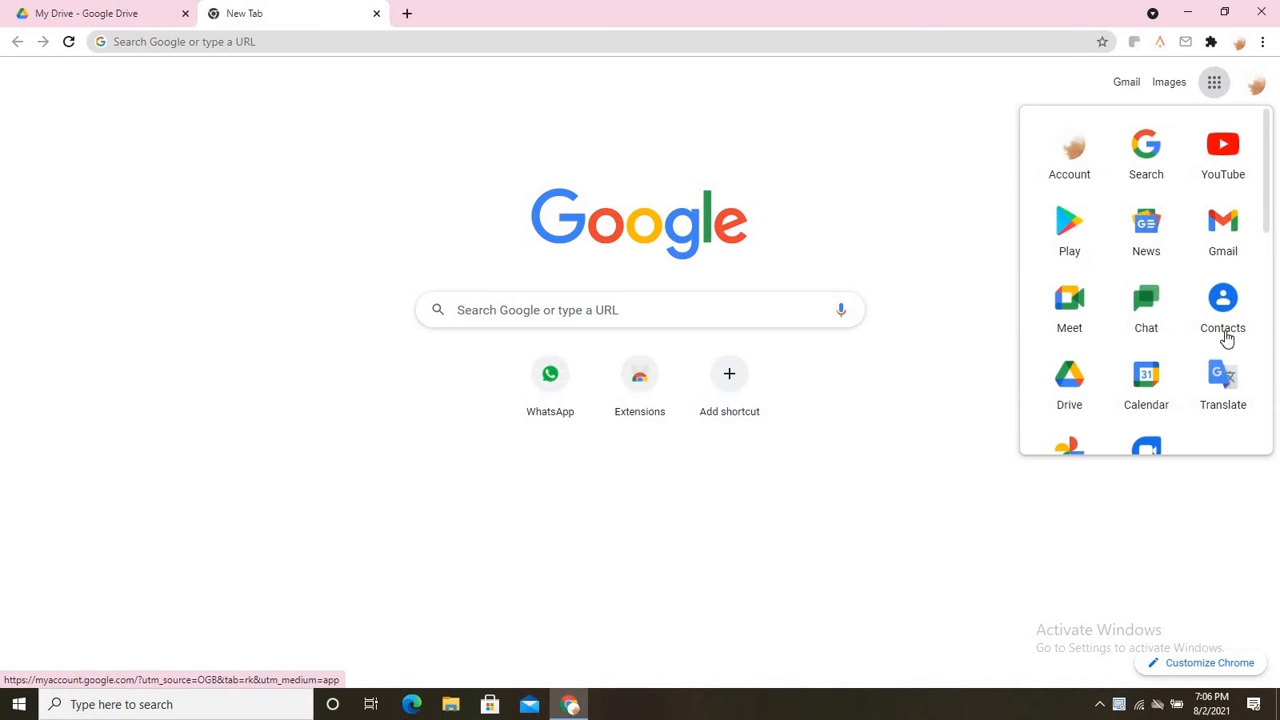
left_click(1075, 396)
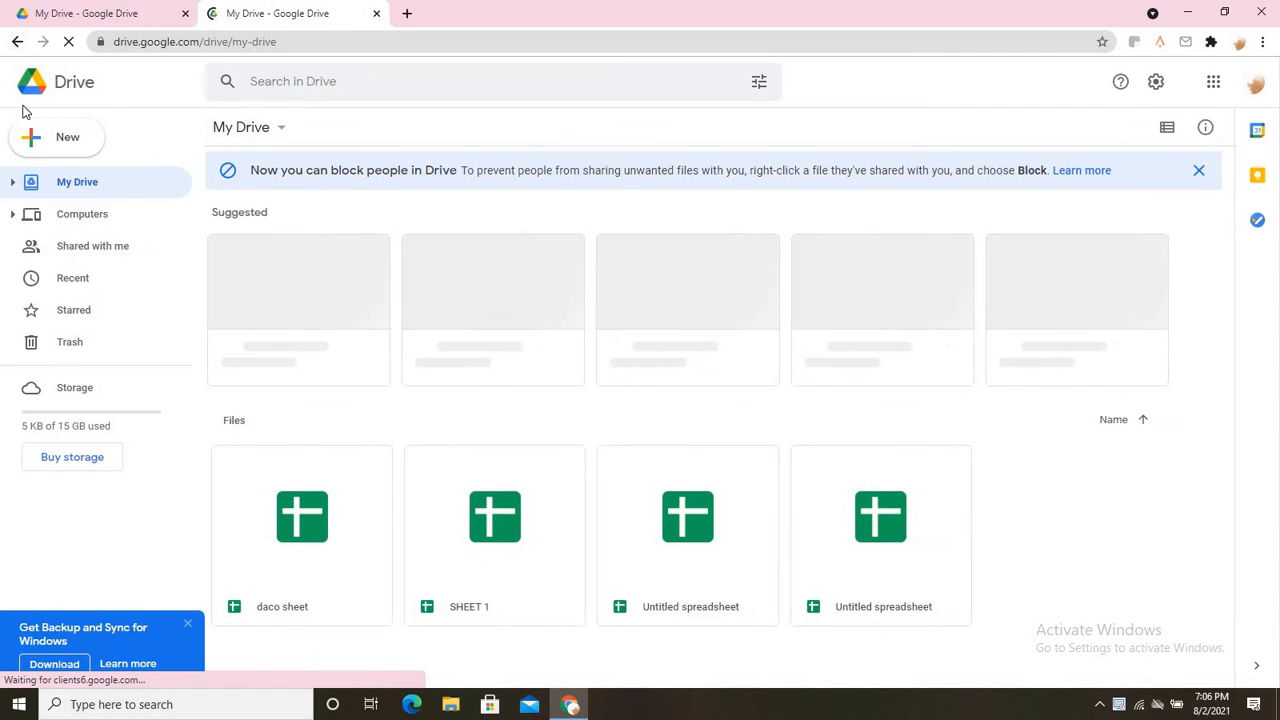
left_click(32, 138)
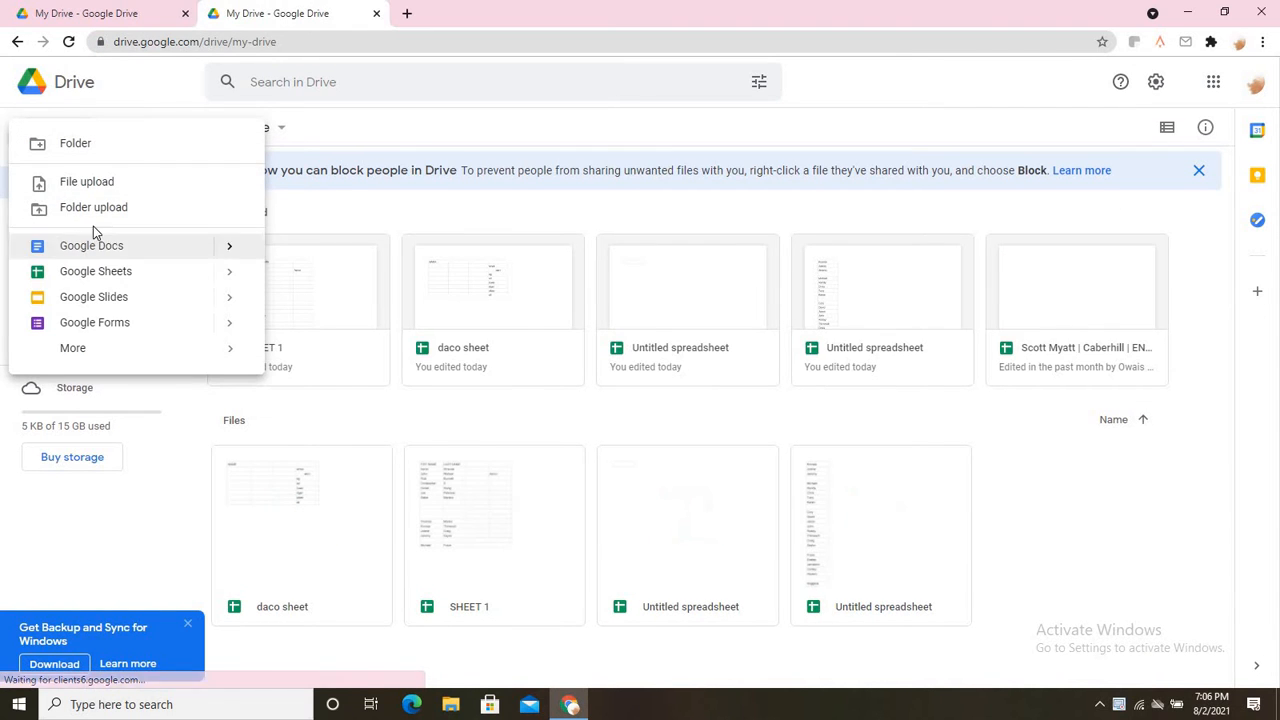
Create a blank Google Sheets spreadsheet from the New menu.
left_click(156, 270)
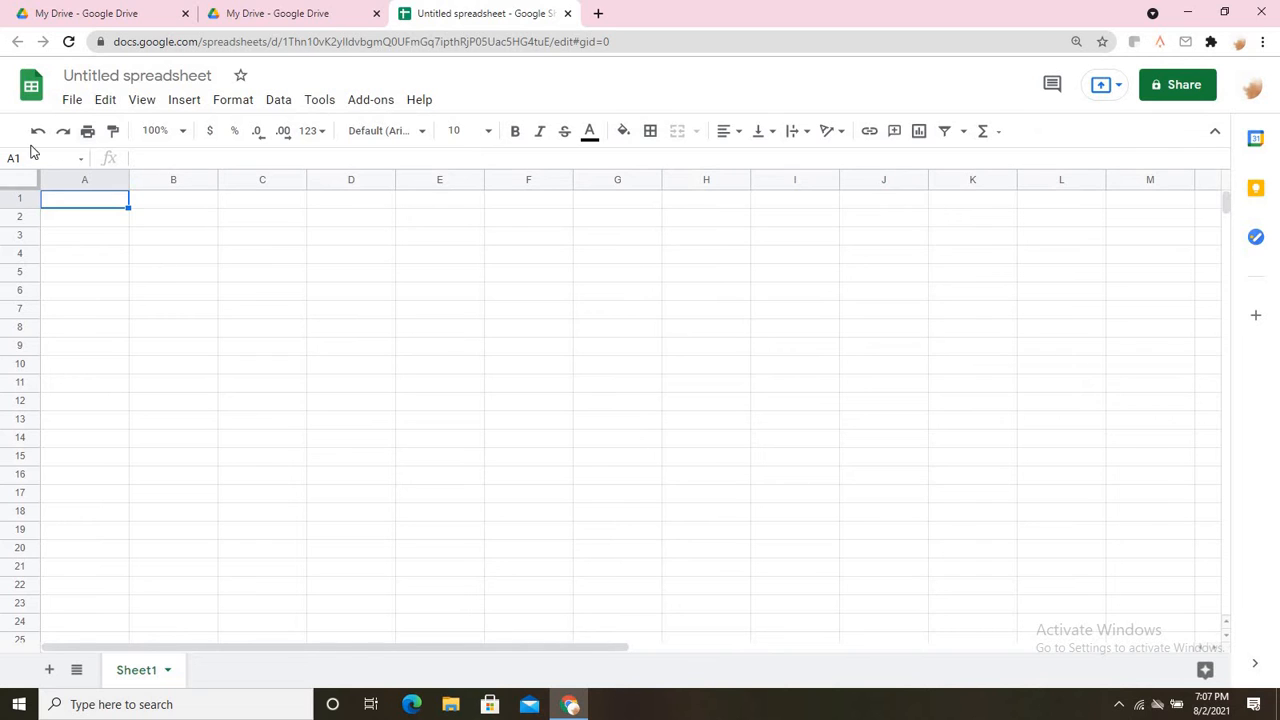
Retitle 'Untitled spreadsheet' as 'Sheet1', fixing the 'Shet1' typo along the way.
left_click(110, 76)
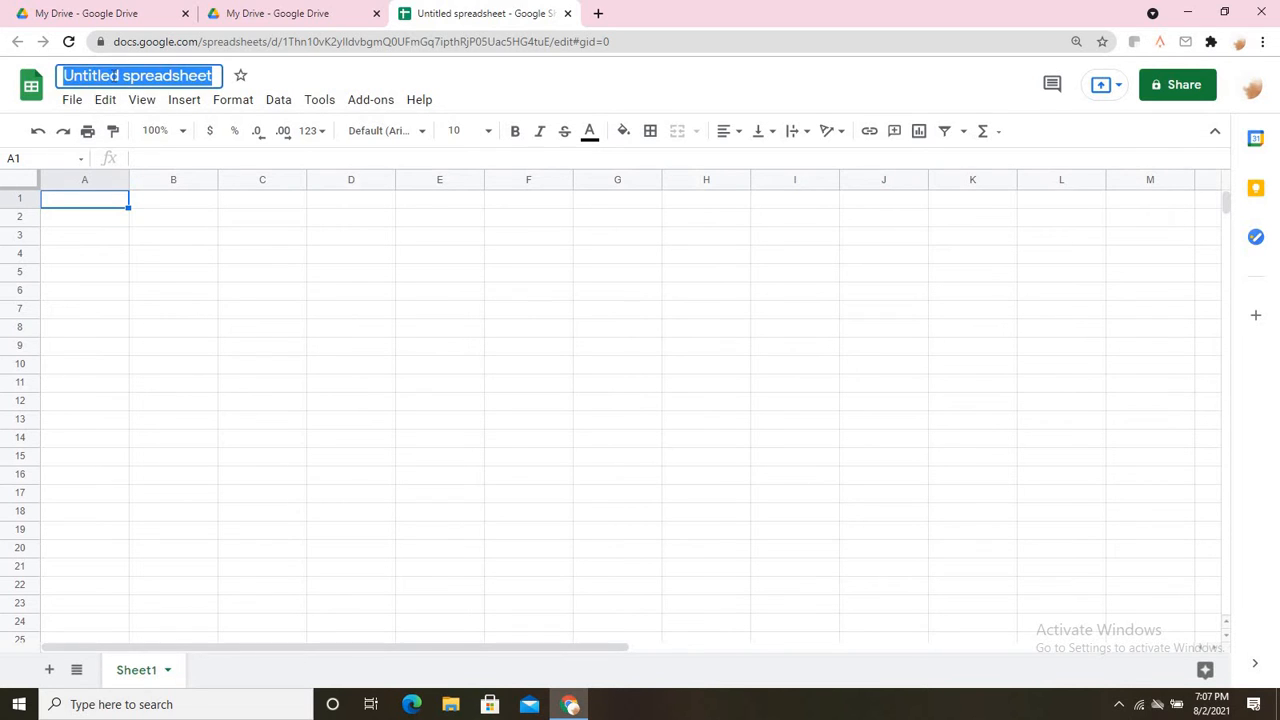
key("BackSpace")
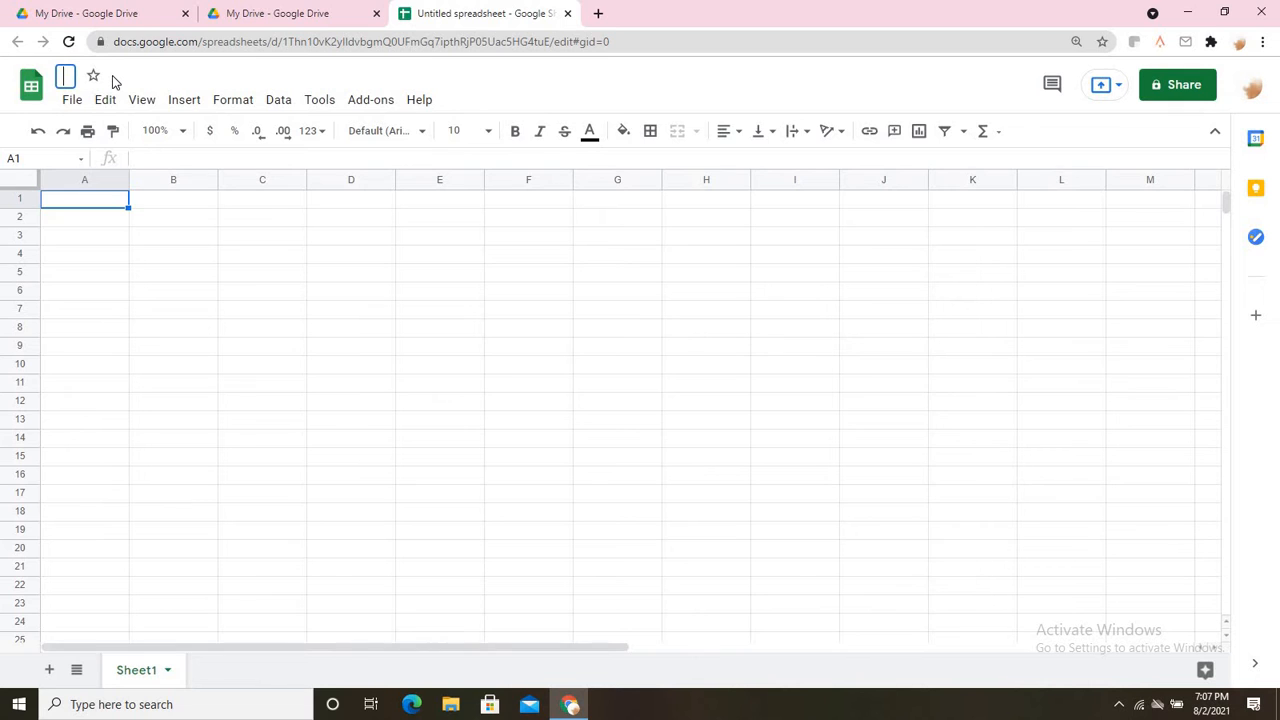
type("S")
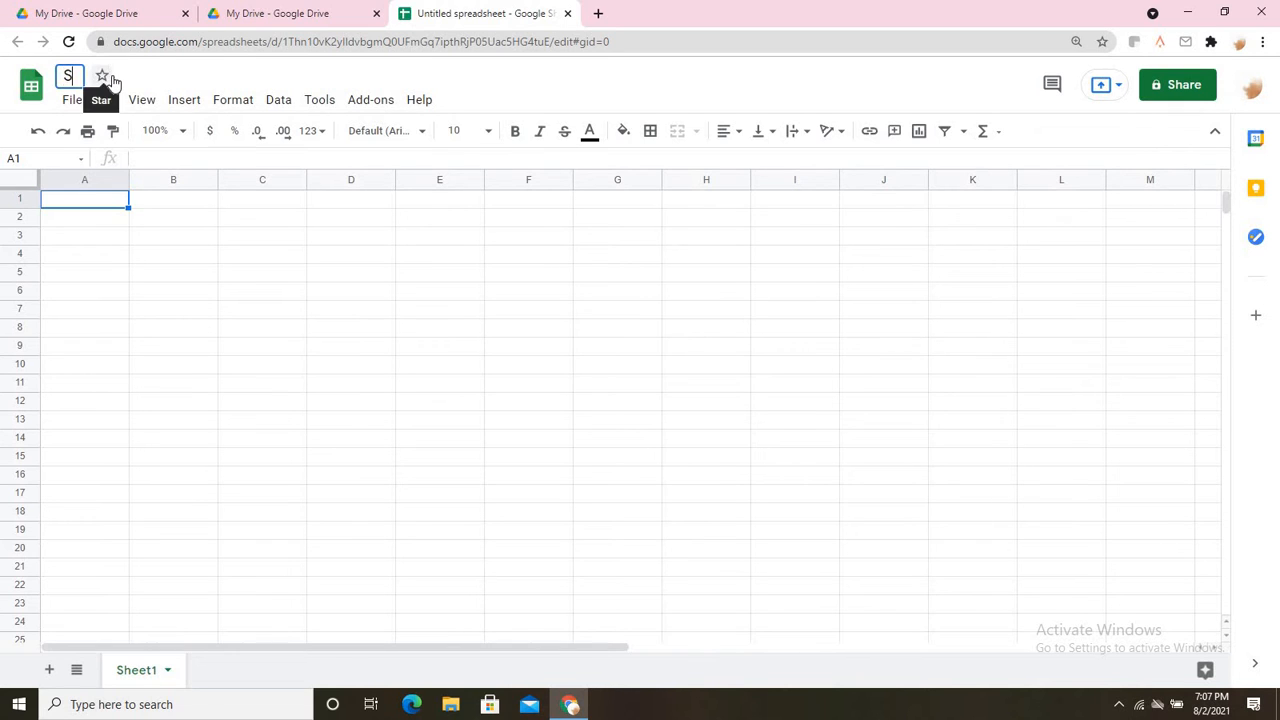
type("het v")
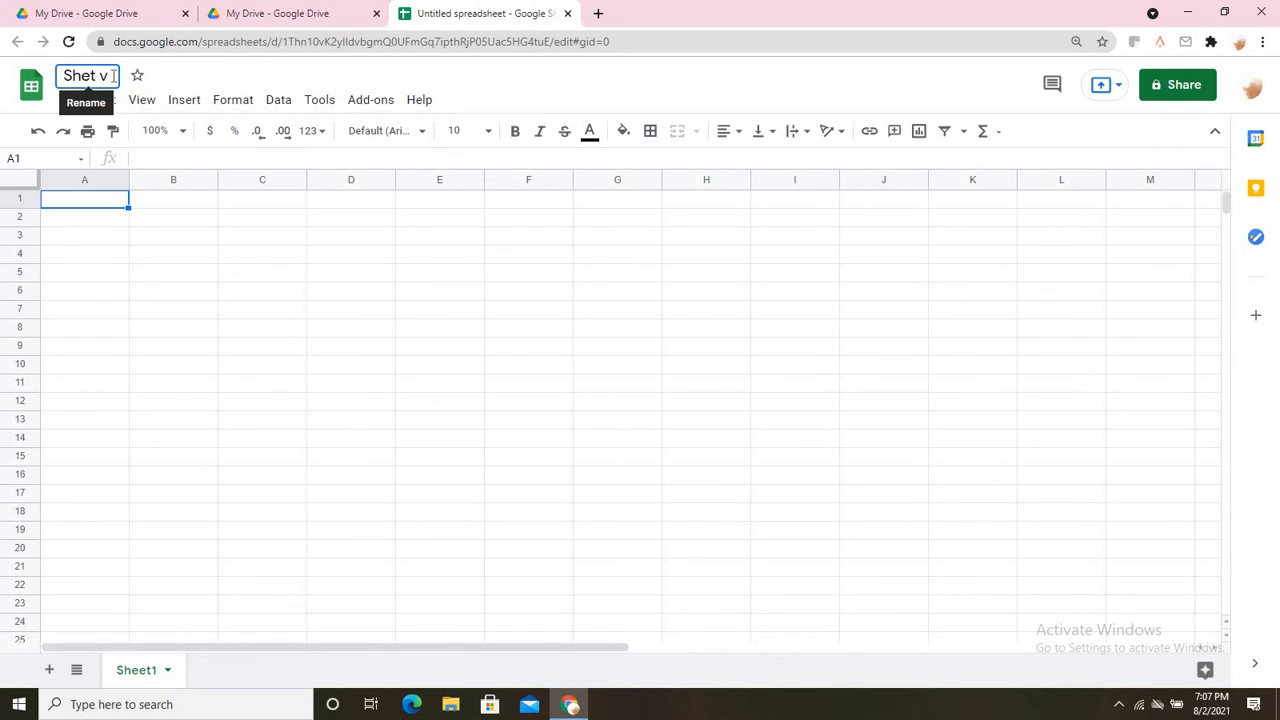
key("BackSpace")
key("BackSpace")
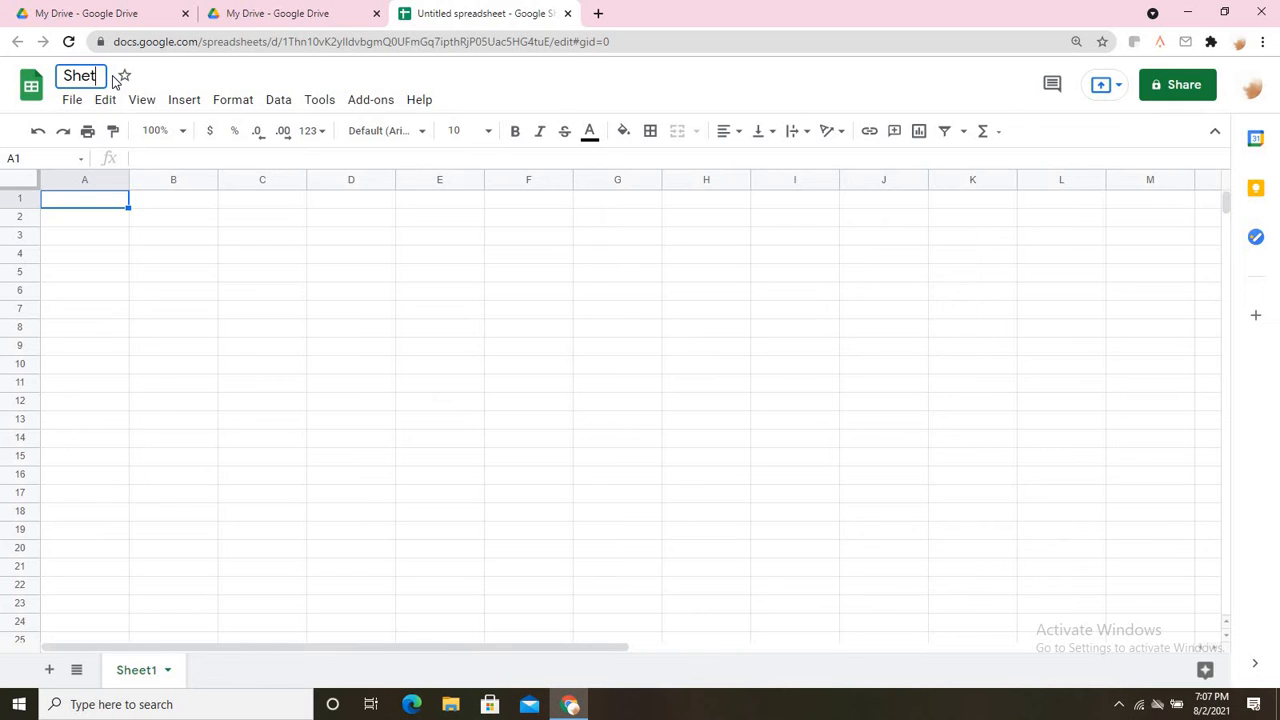
type("1")
left_click(163, 243)
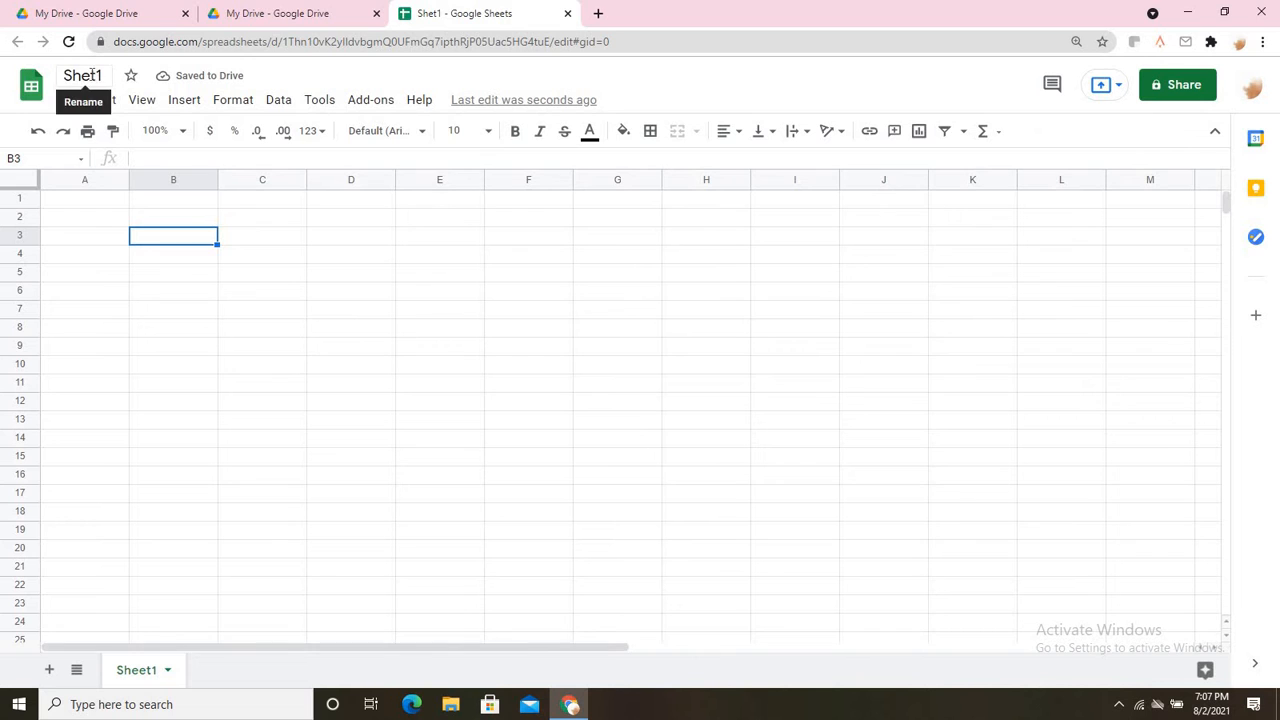
left_click(91, 75)
left_click(89, 78)
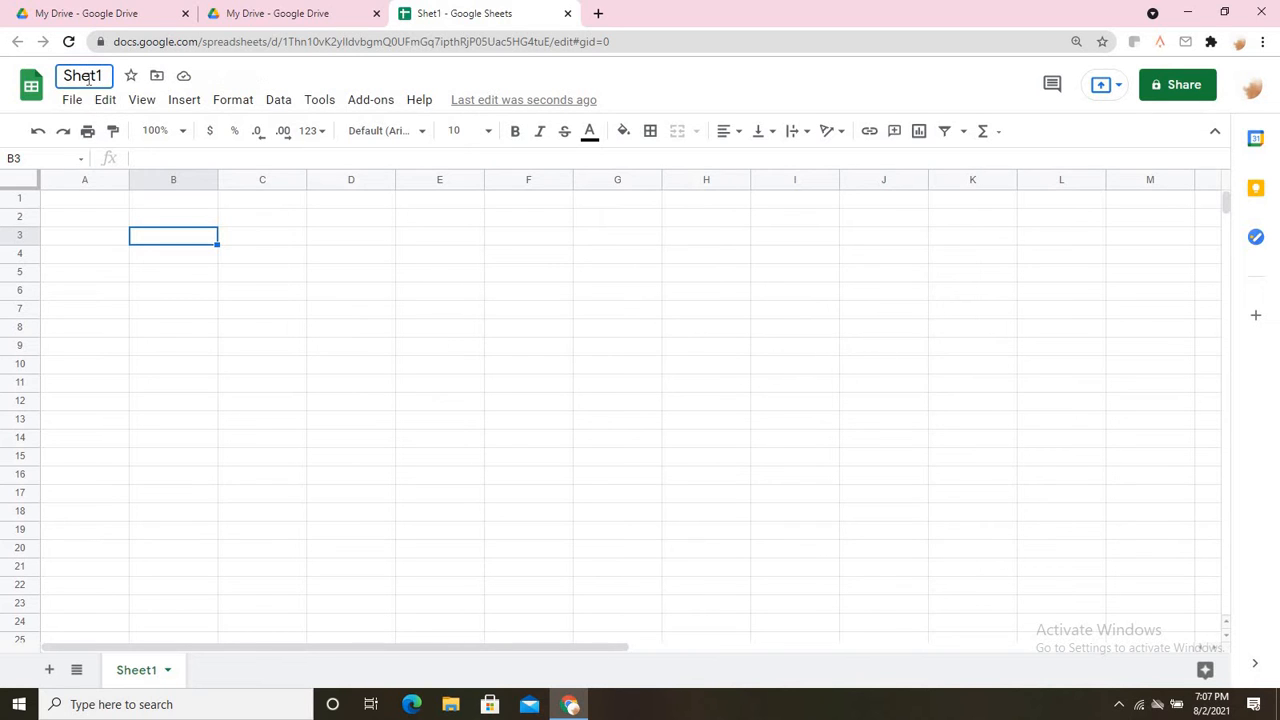
type("e")
left_click(145, 270)
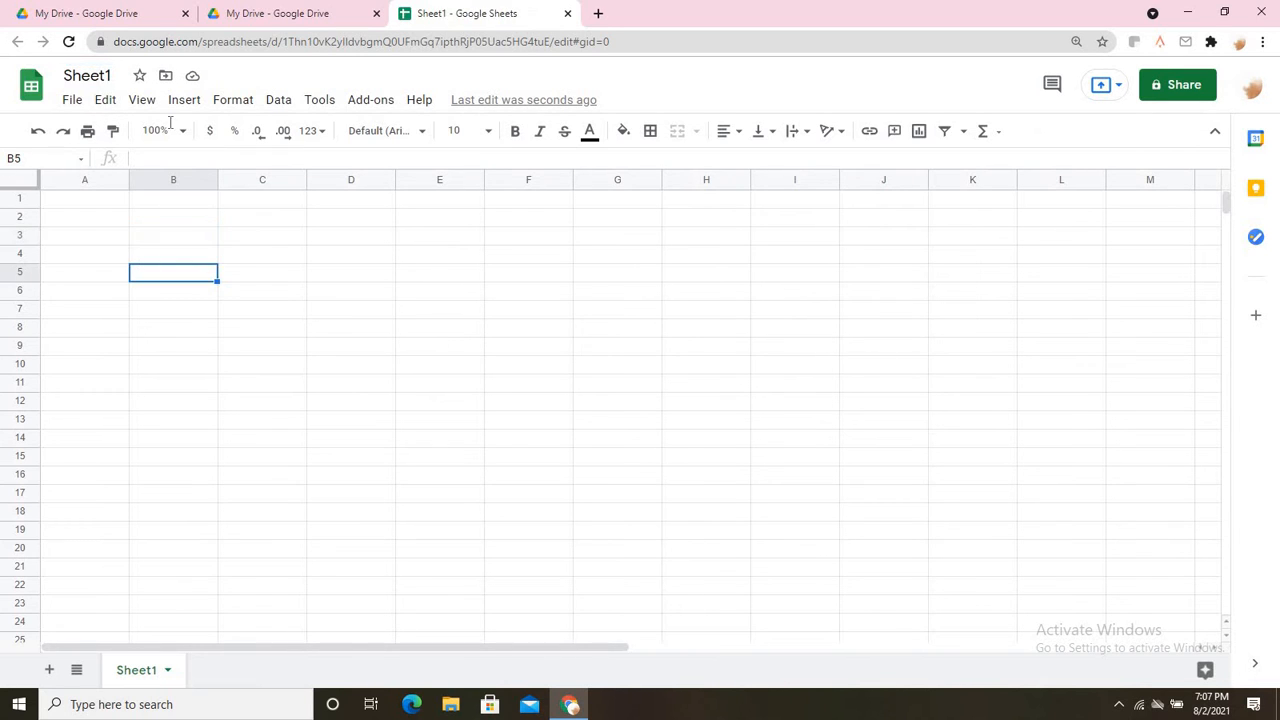
Paste the first and last name list into columns A and B starting at A1.
left_click(100, 203)
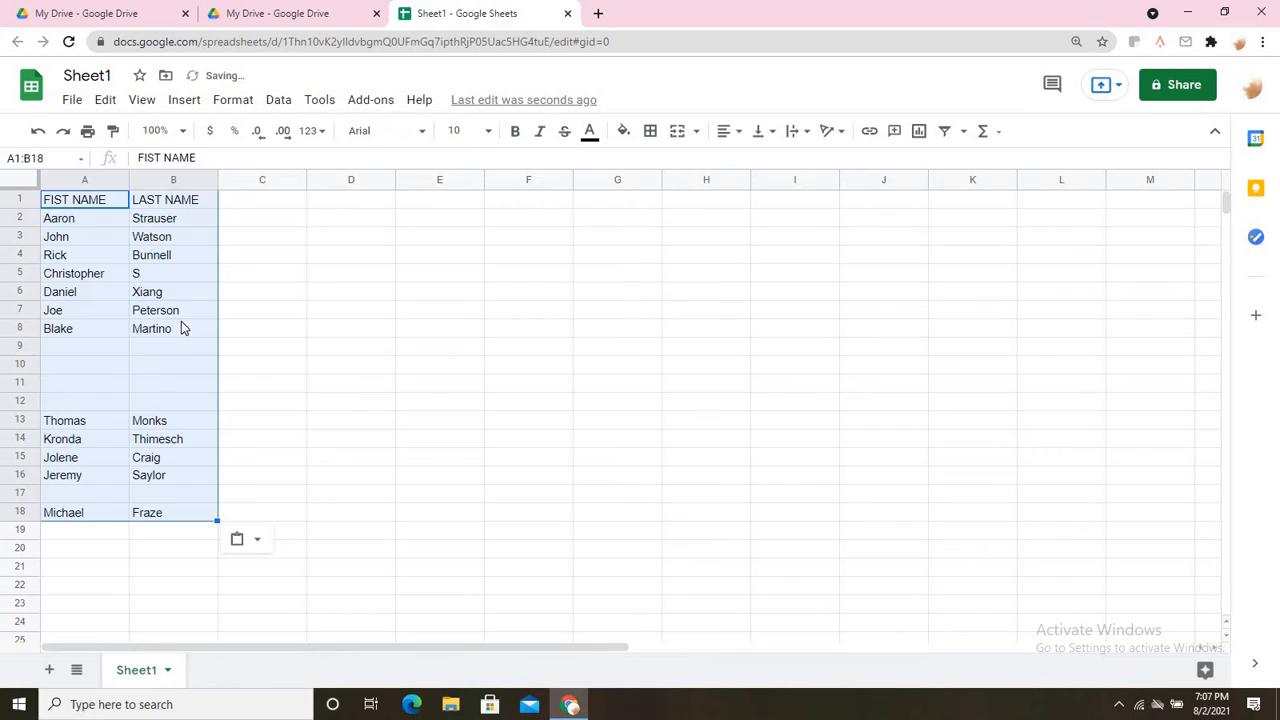
left_click(181, 328)
left_click(266, 311)
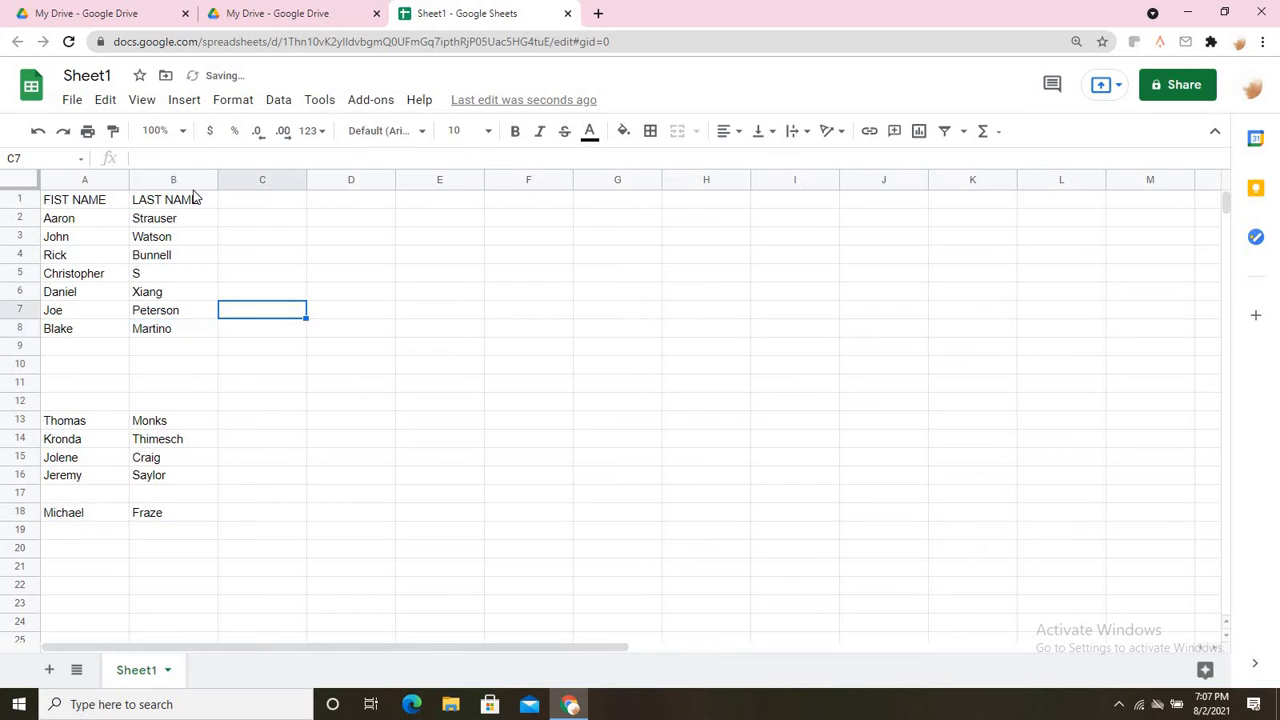
left_click(84, 186)
left_click(302, 224)
Make the FIST NAME and LAST NAME headers in A1:B1 bold.
left_click_drag(94, 199, 160, 204)
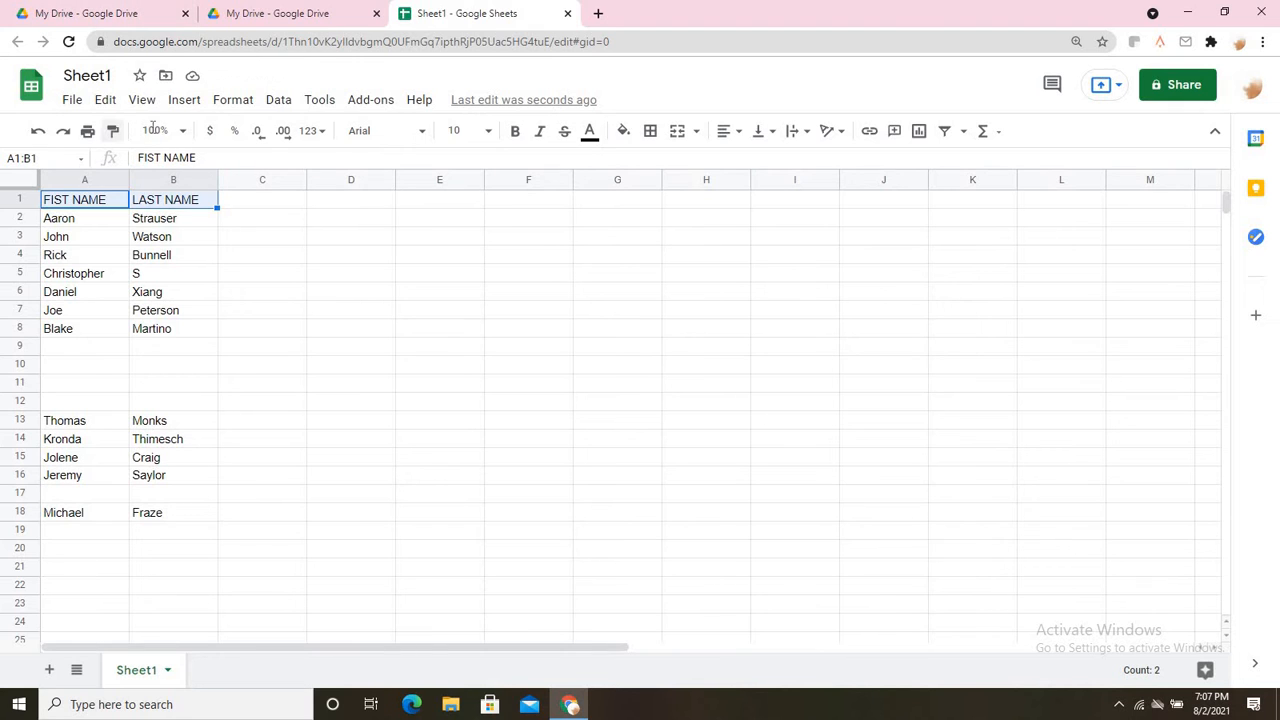
left_click(515, 131)
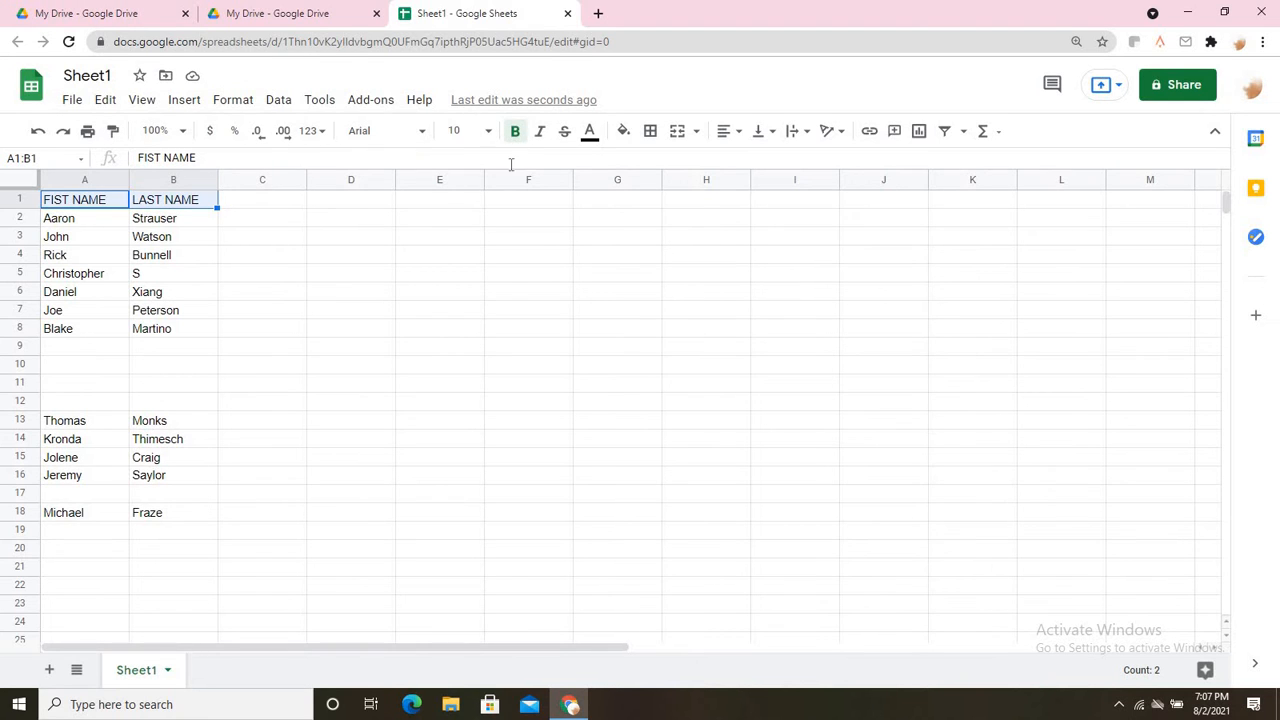
left_click(342, 324)
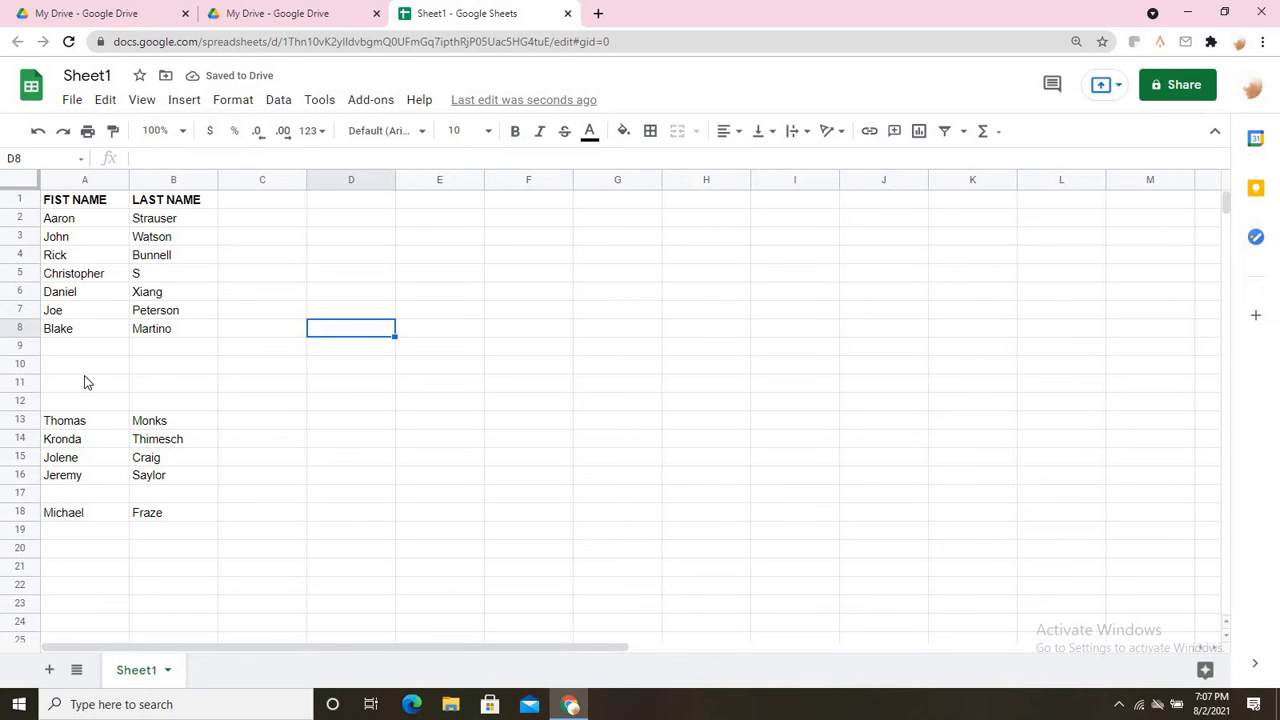
left_click(71, 222)
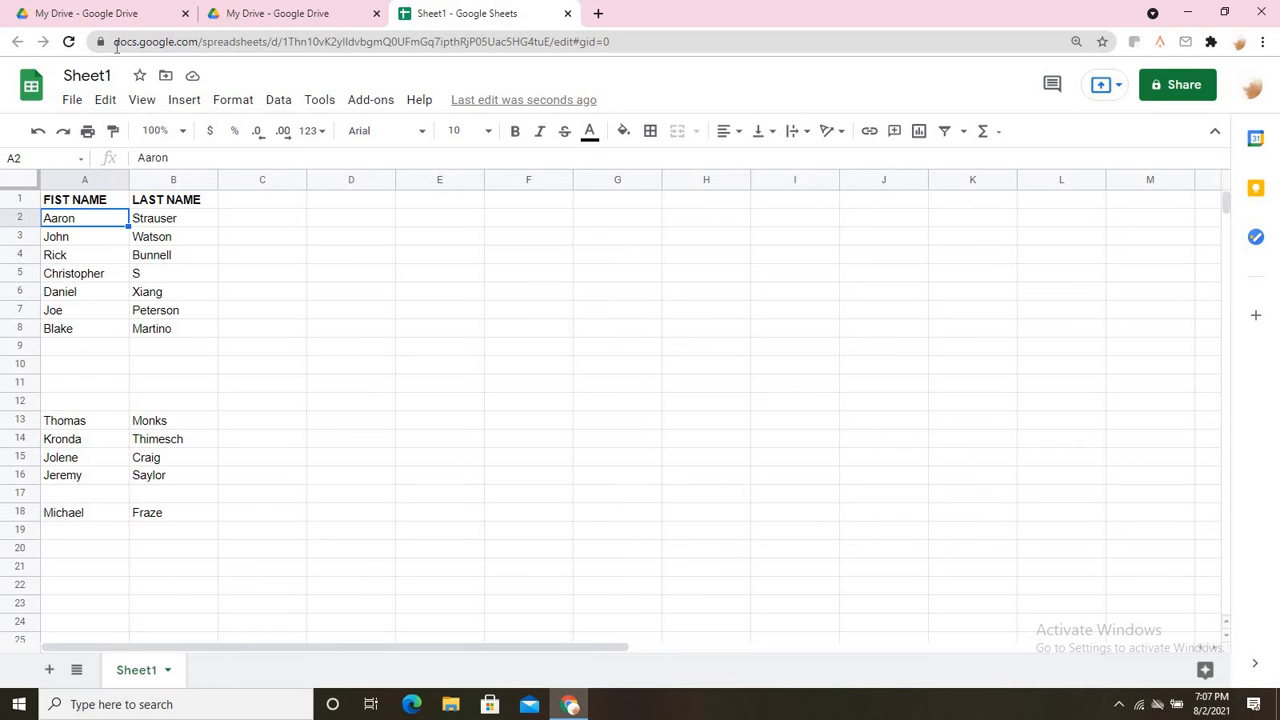
Copy Aaron from A2 into D5, then move it from D5 into E5.
key("ctrl+c")
left_click(325, 273)
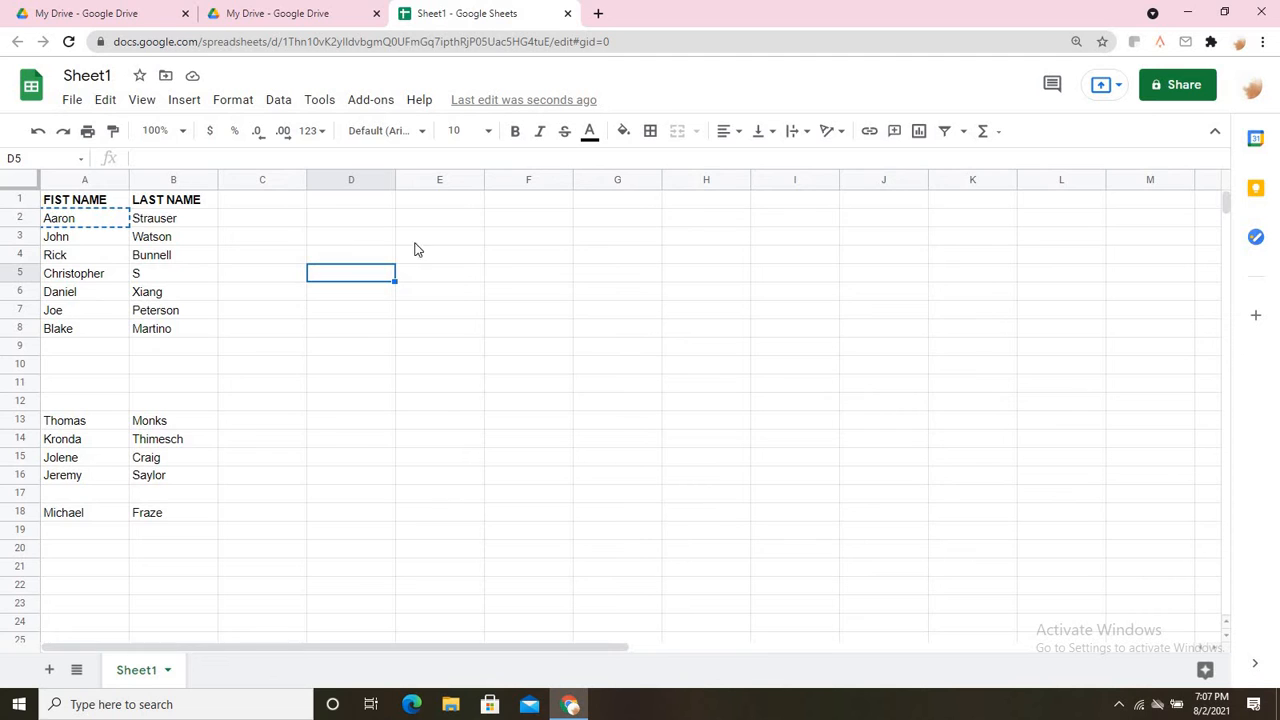
key("ctrl+v")
left_click(440, 386)
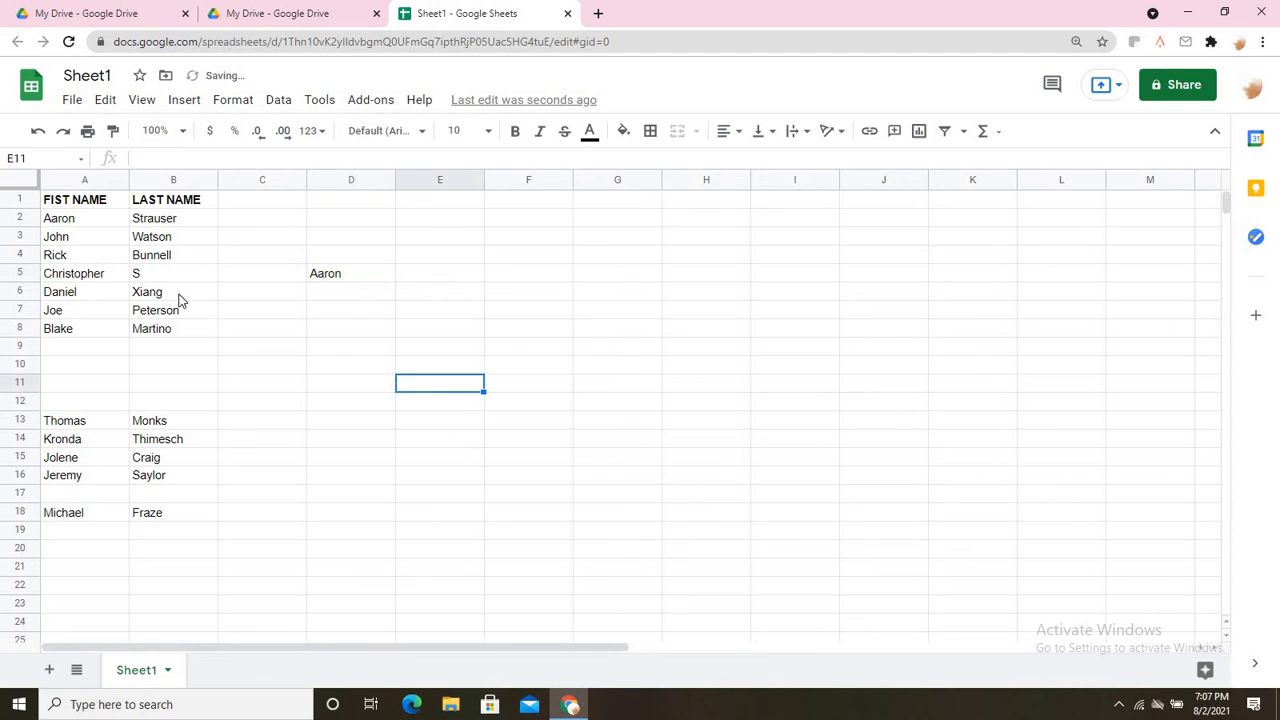
left_click(357, 285)
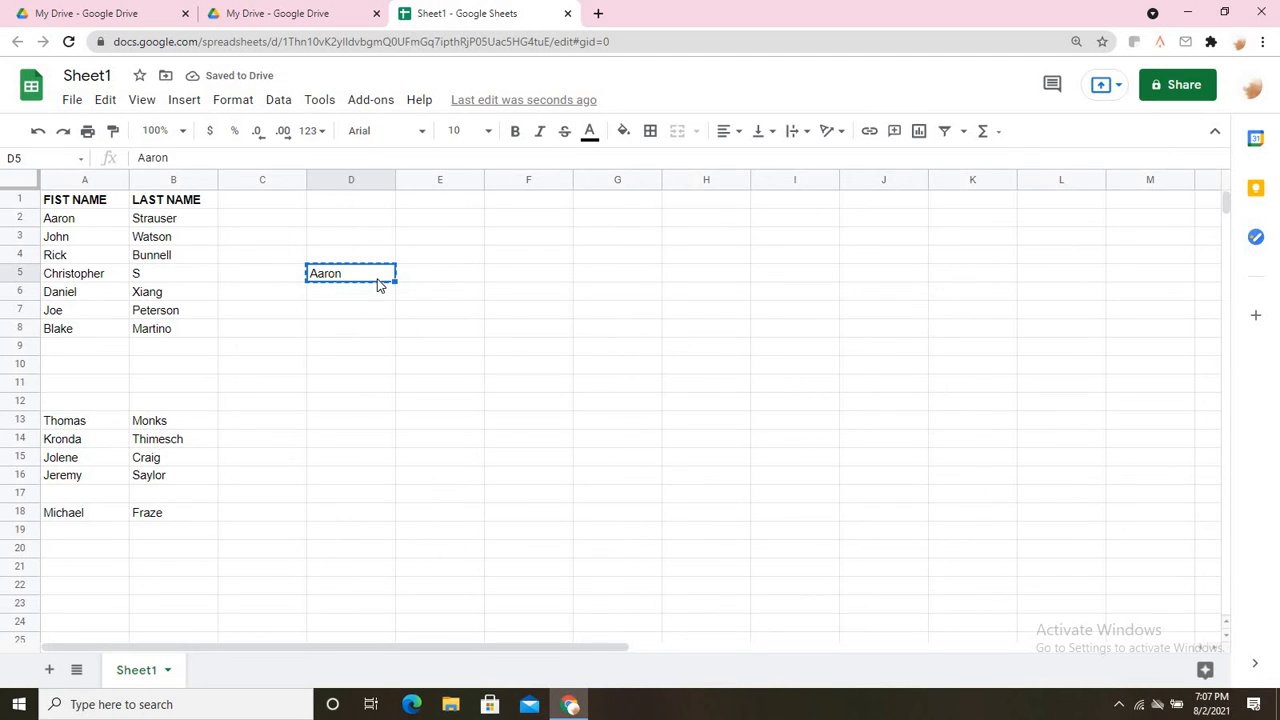
key("ctrl+c")
left_click(447, 281)
key("ctrl+v")
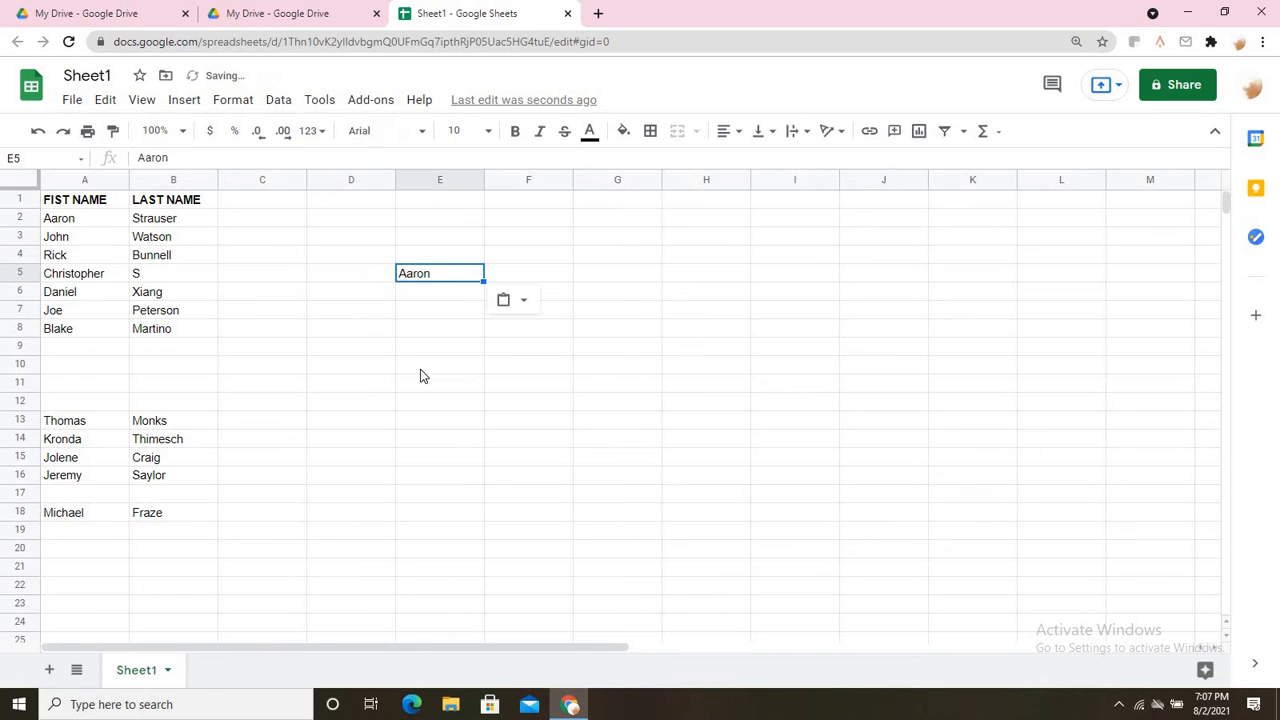
left_click(419, 376)
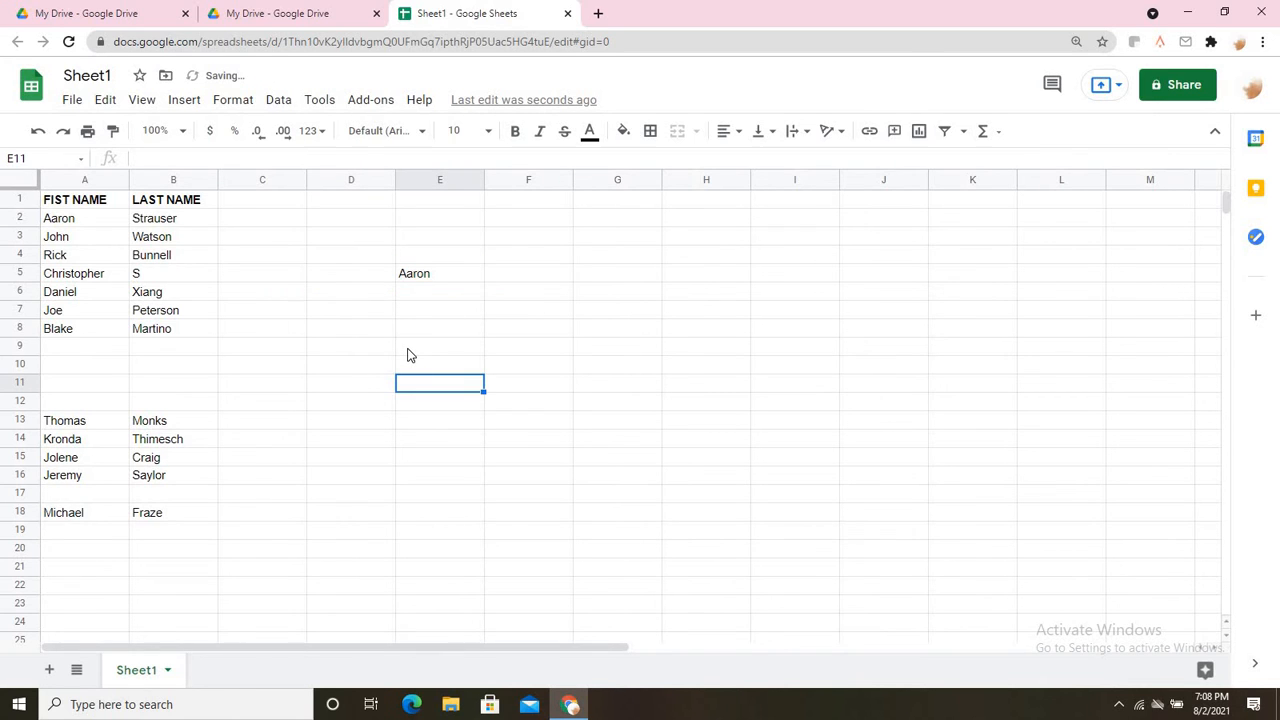
Undo the move and clear the test copy of Aaron from D5.
key("ctrl+z")
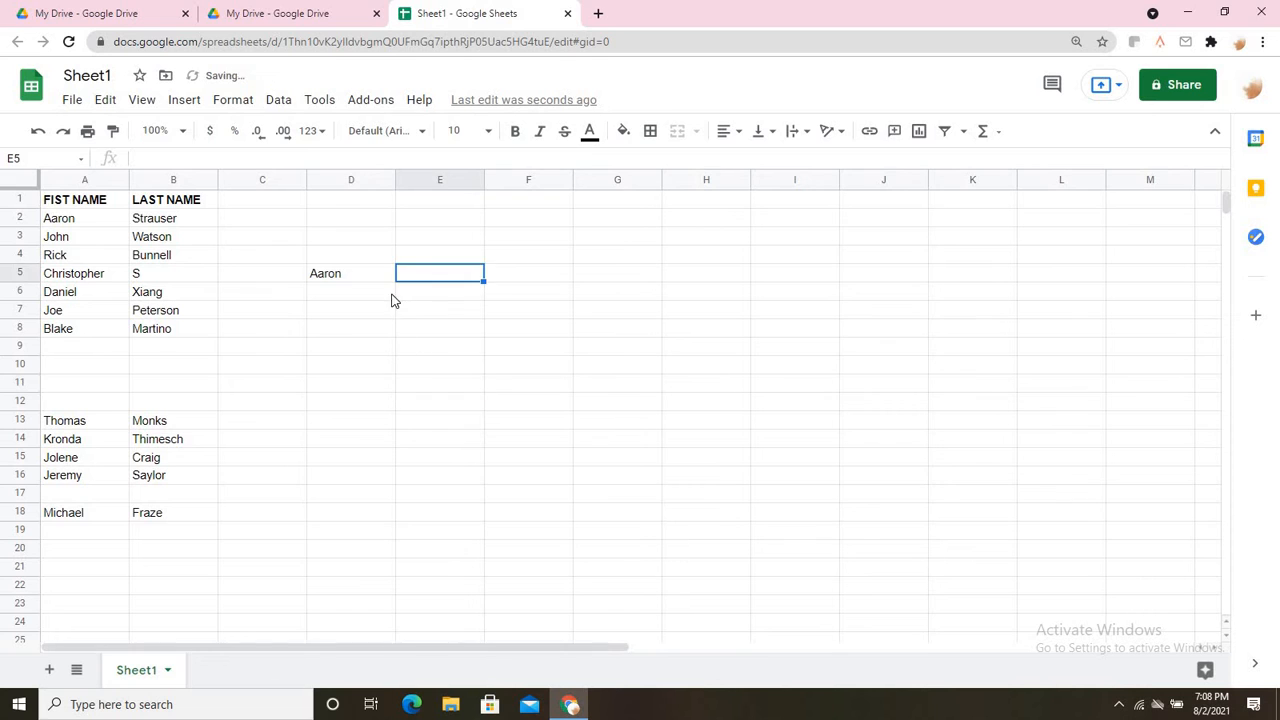
left_click(311, 326)
left_click(348, 276)
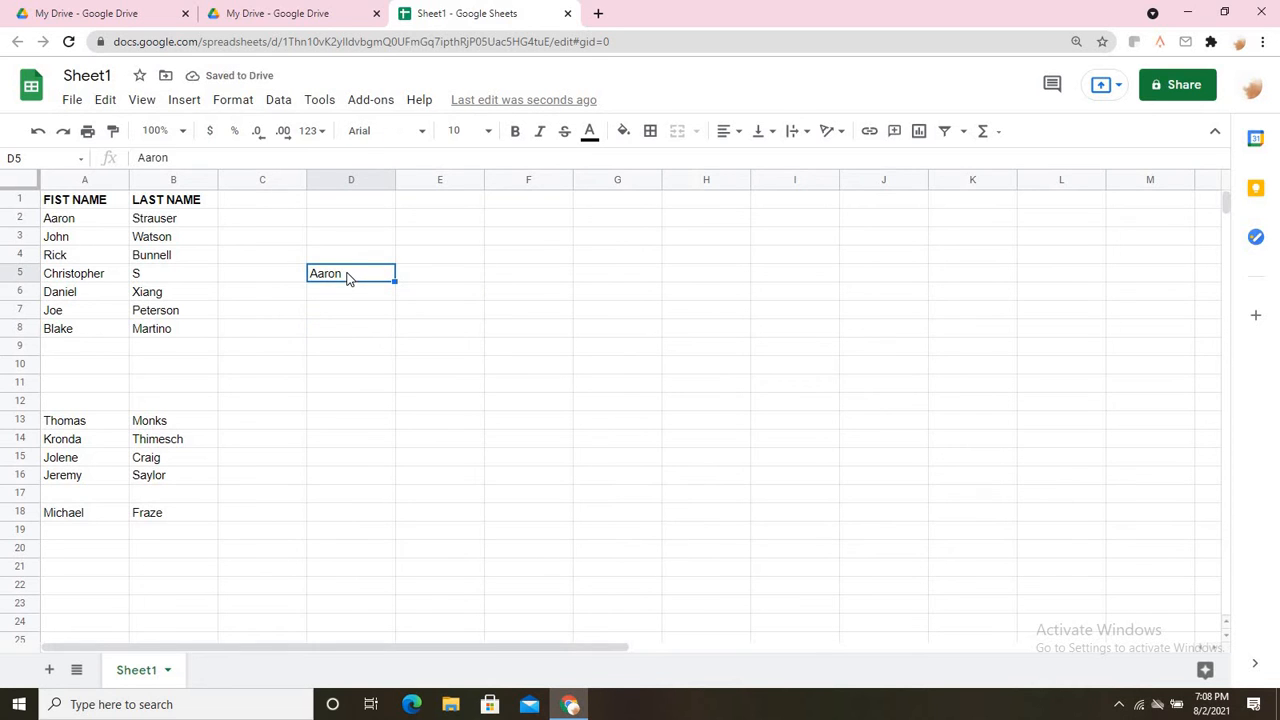
key("Delete")
left_click(385, 478)
left_click(76, 100)
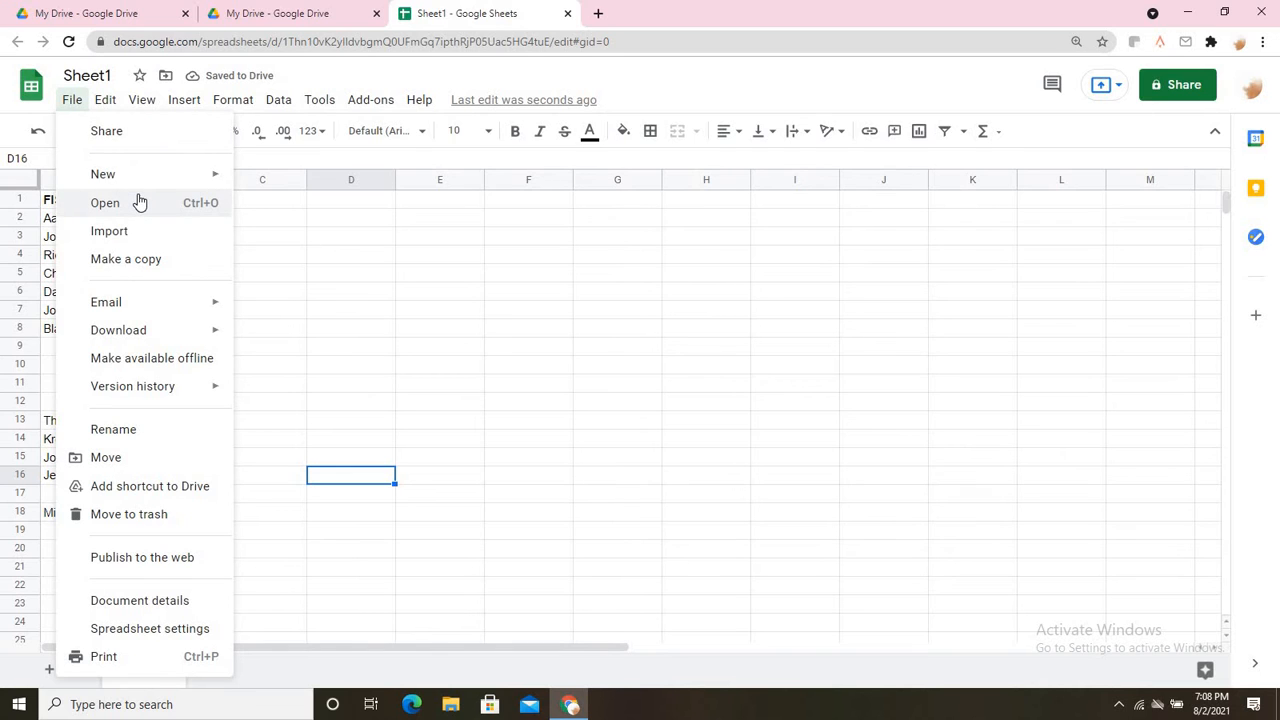
mouse_move(148, 170)
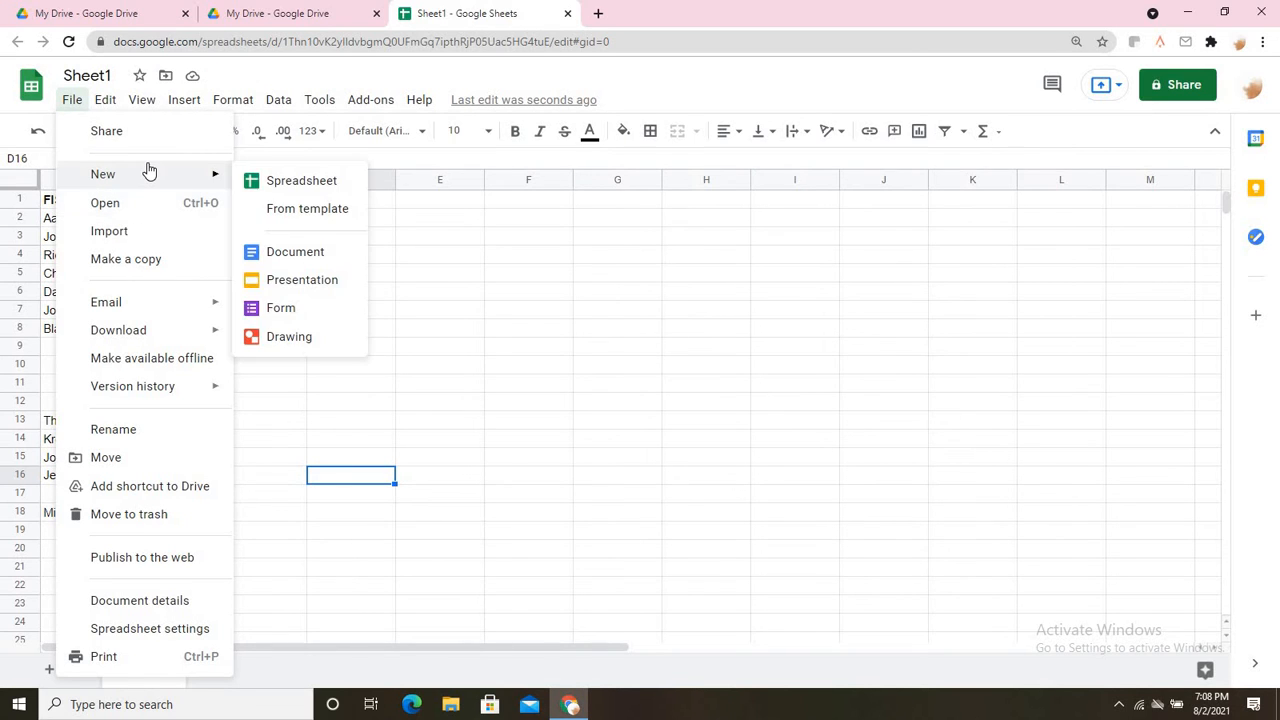
left_click(143, 238)
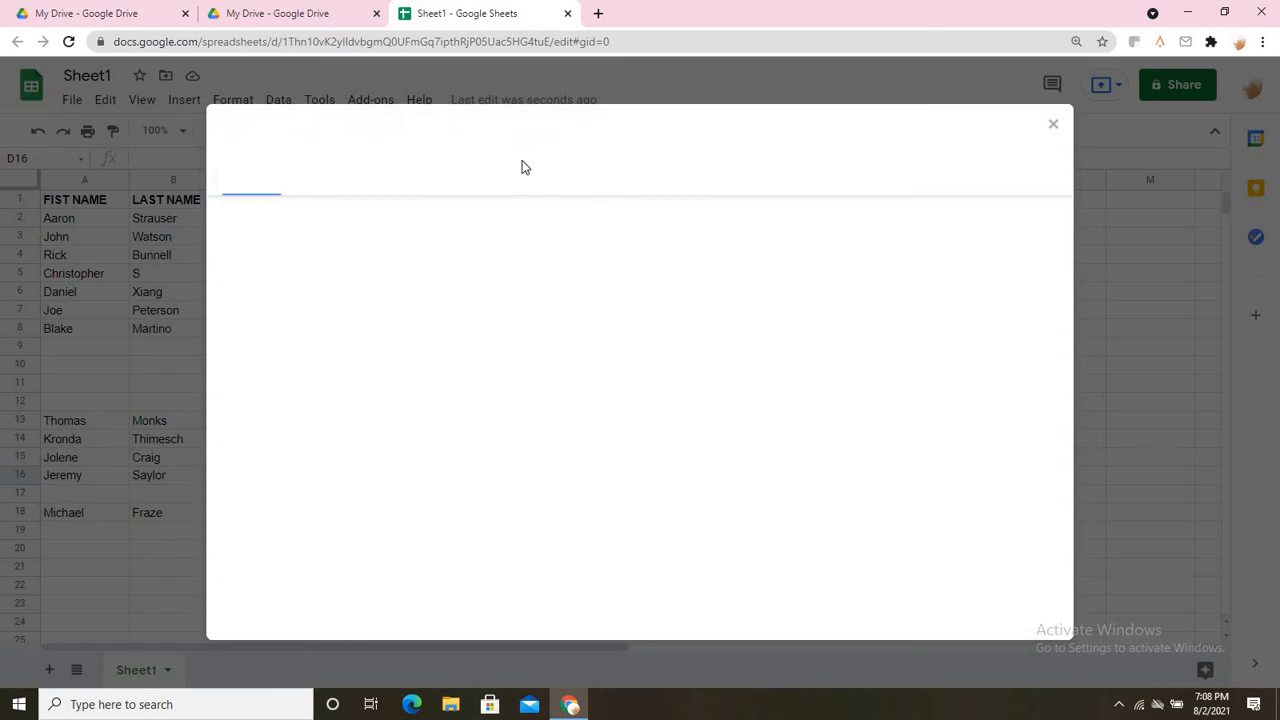
left_click(338, 180)
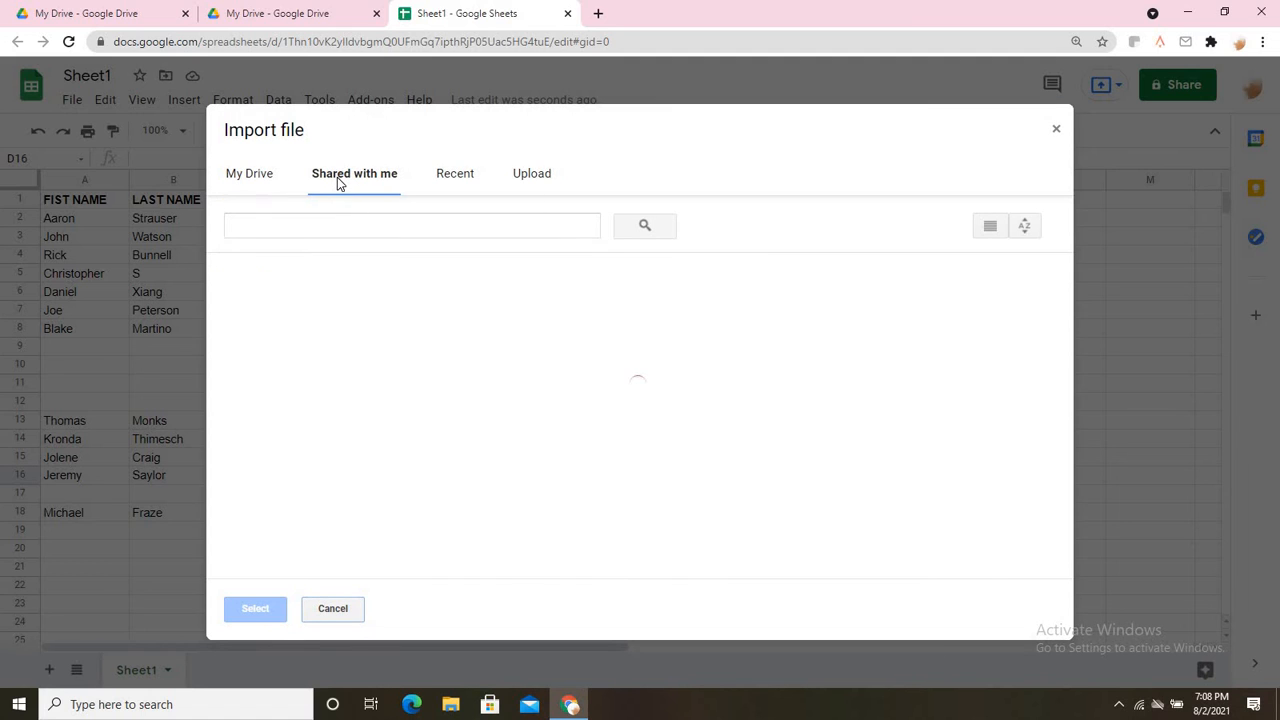
left_click(455, 178)
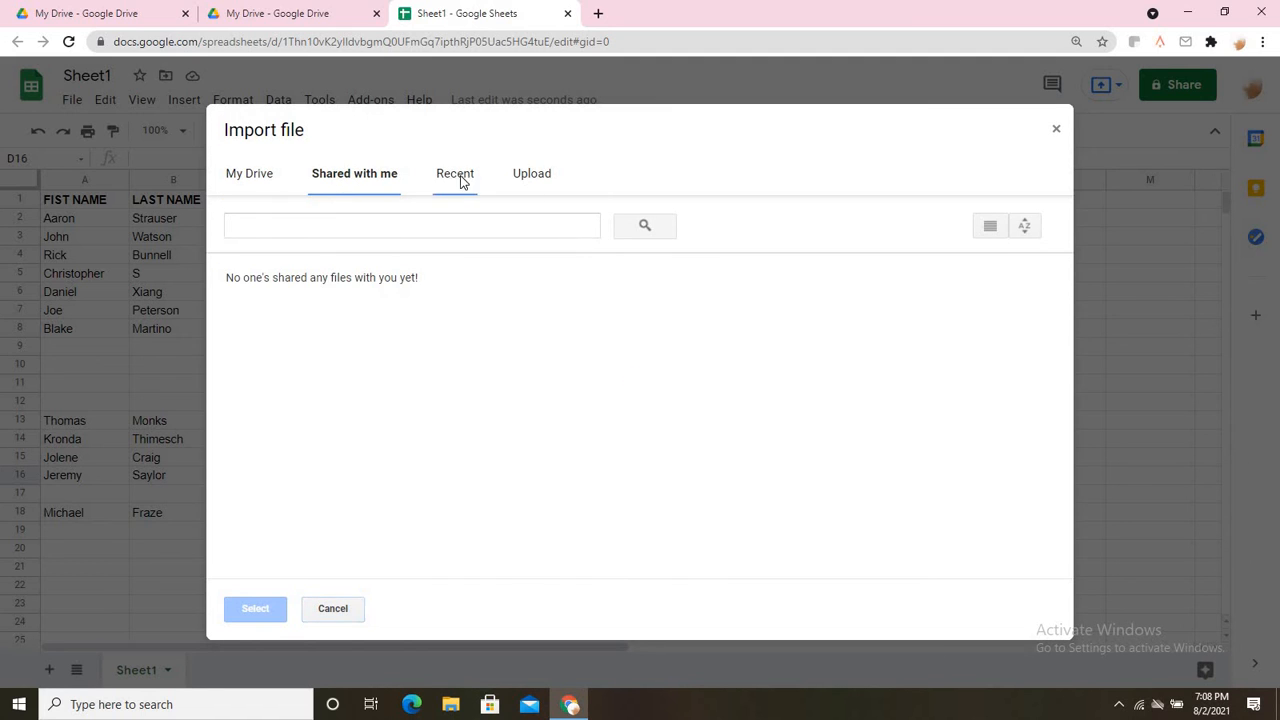
left_click(531, 177)
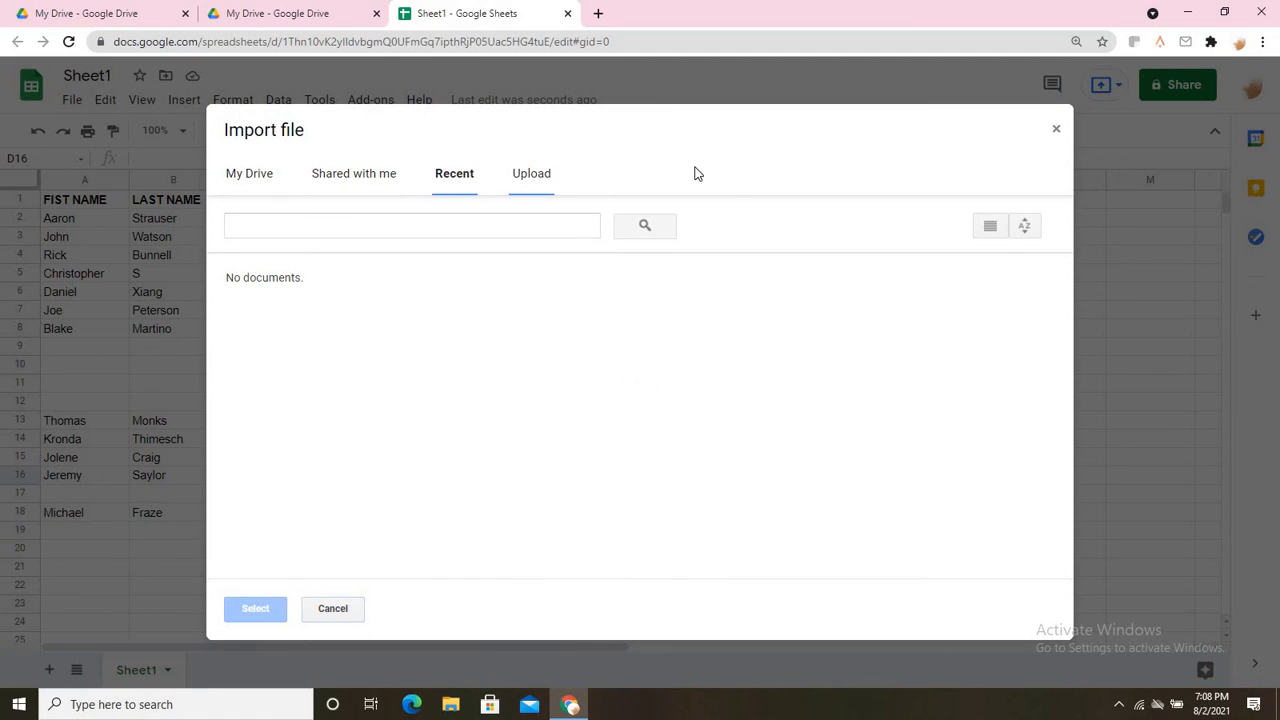
left_click(1055, 129)
left_click(72, 100)
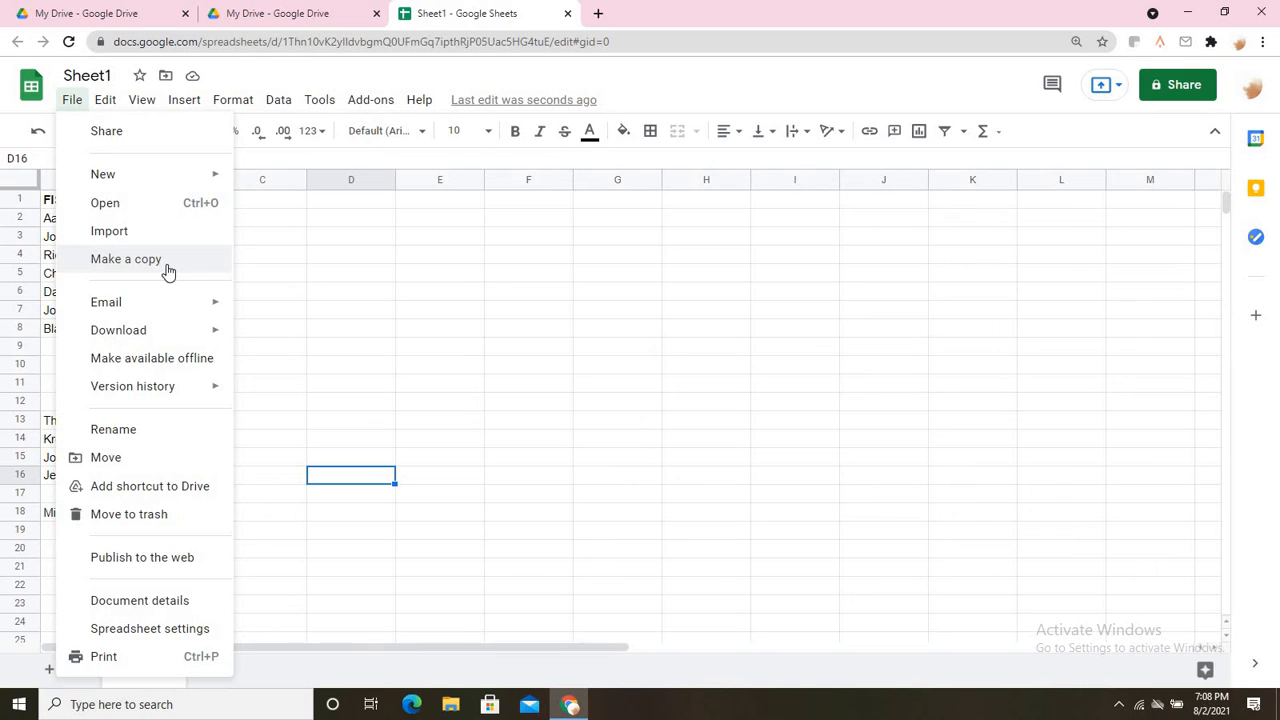
Name the current version in version history, keeping the default 'Untitled version'.
mouse_move(166, 315)
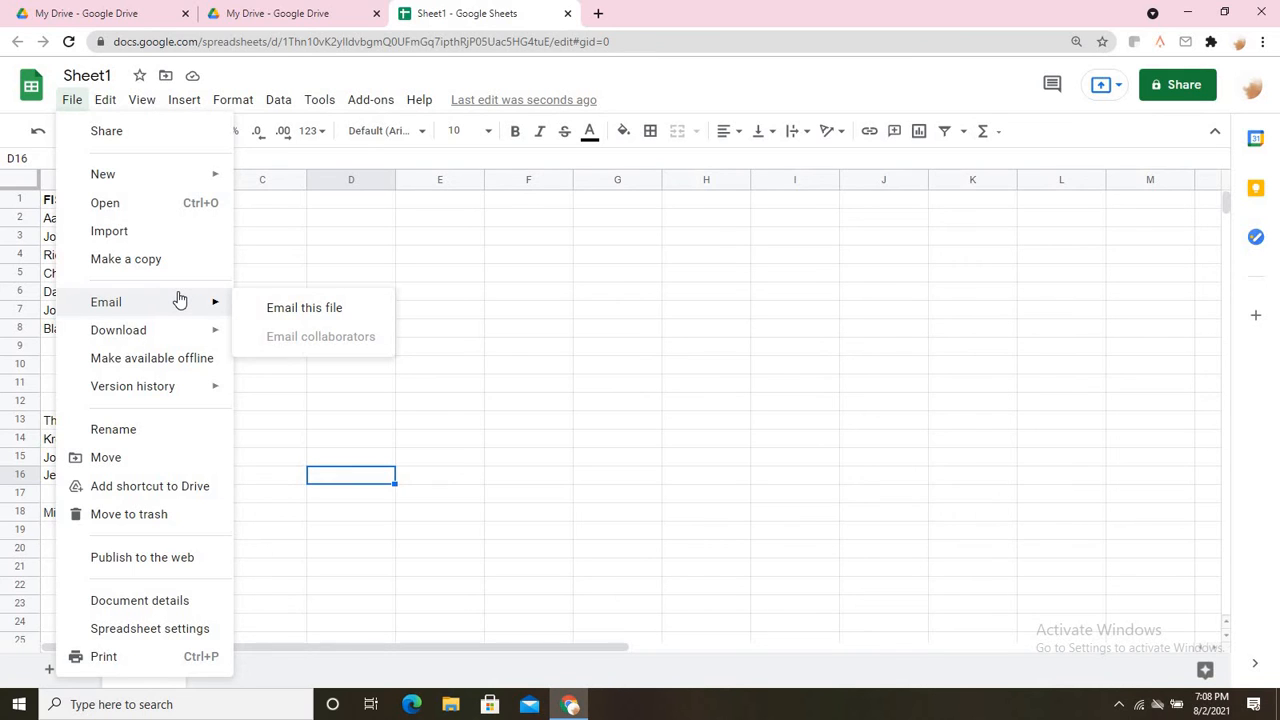
mouse_move(178, 345)
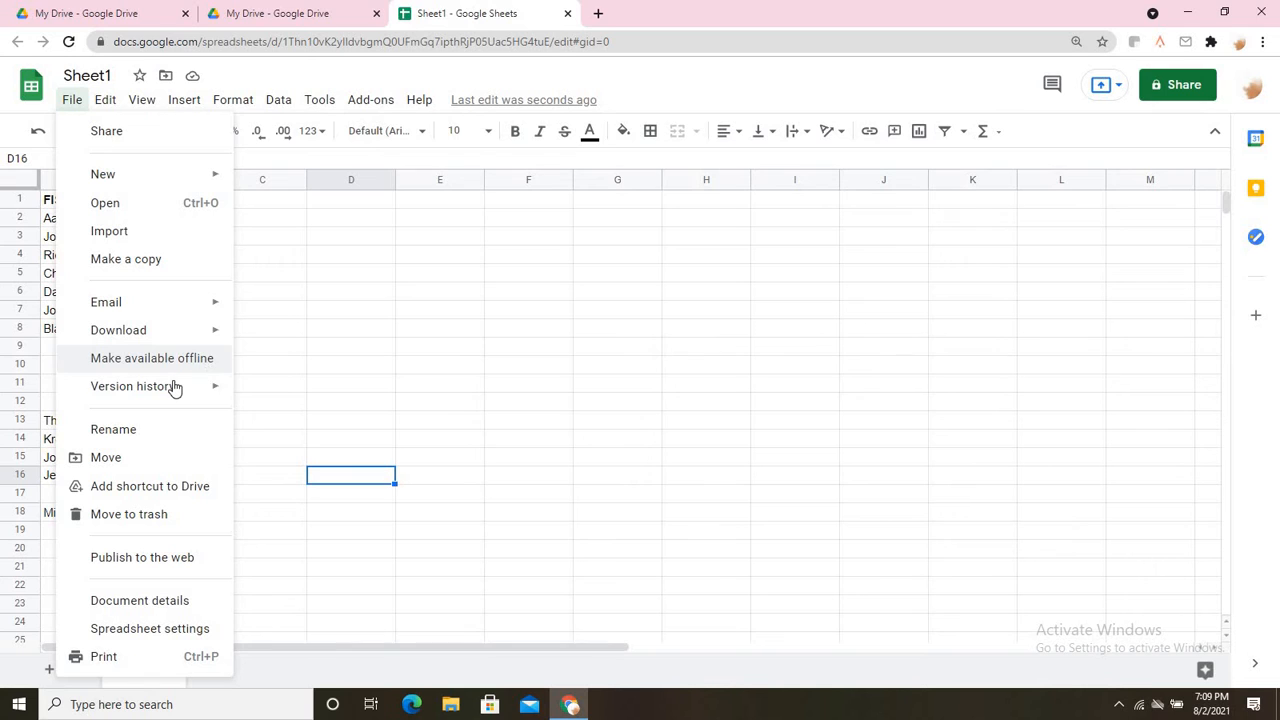
mouse_move(174, 388)
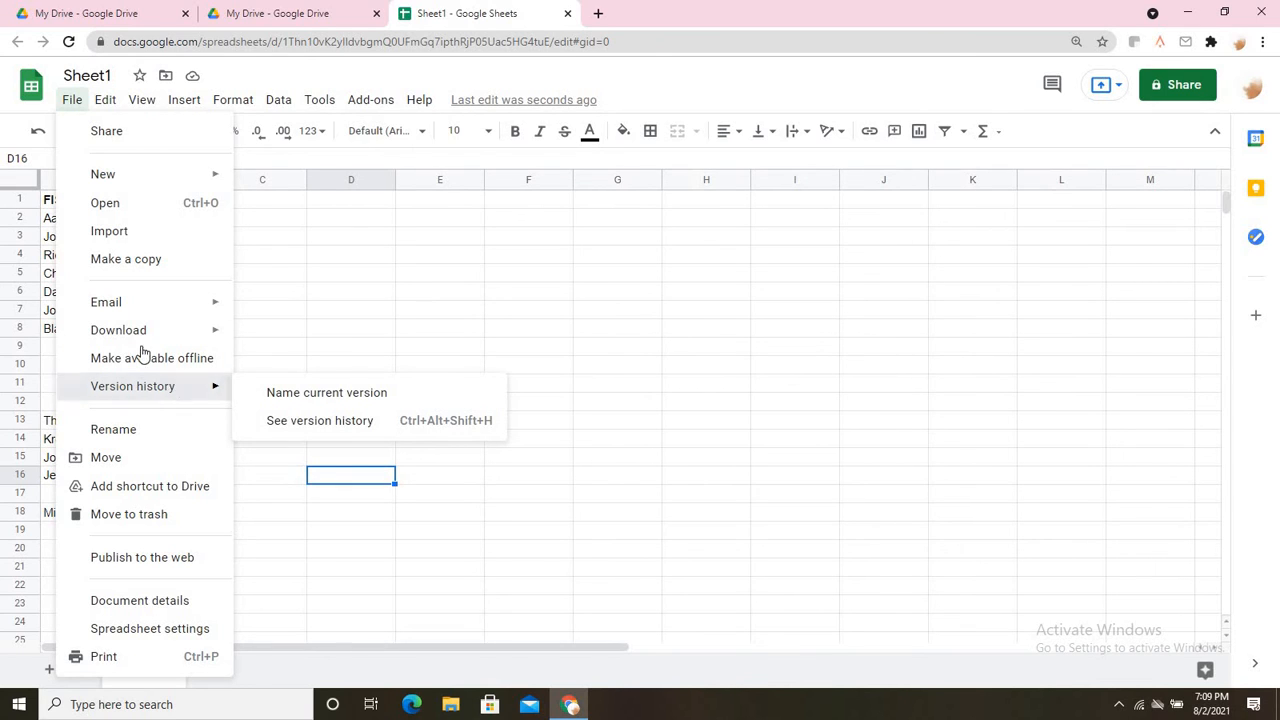
left_click(290, 396)
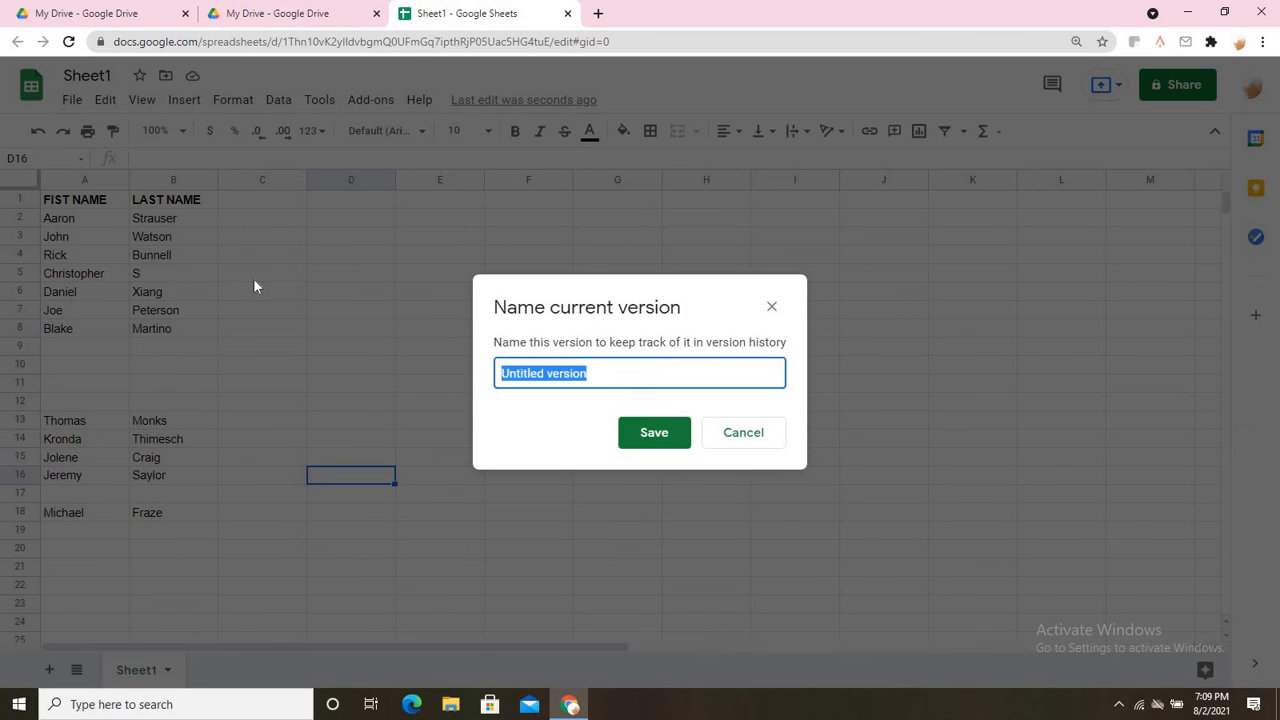
left_click(646, 437)
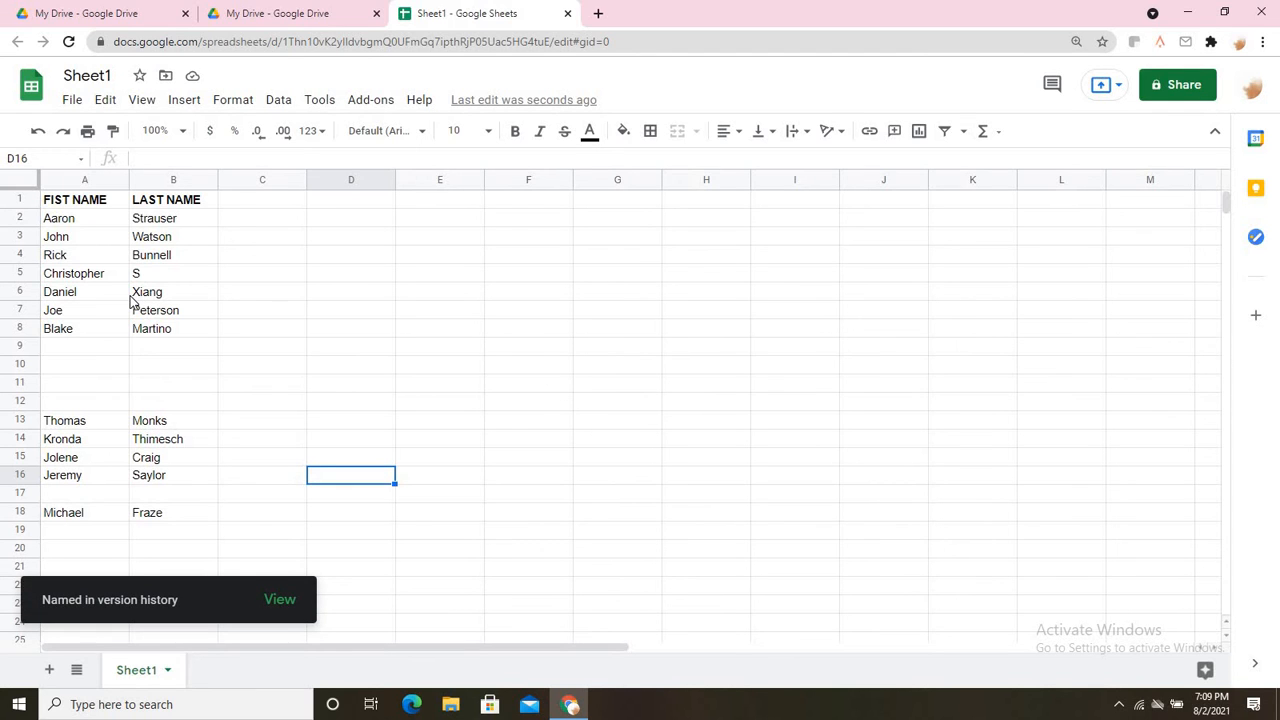
left_click(72, 99)
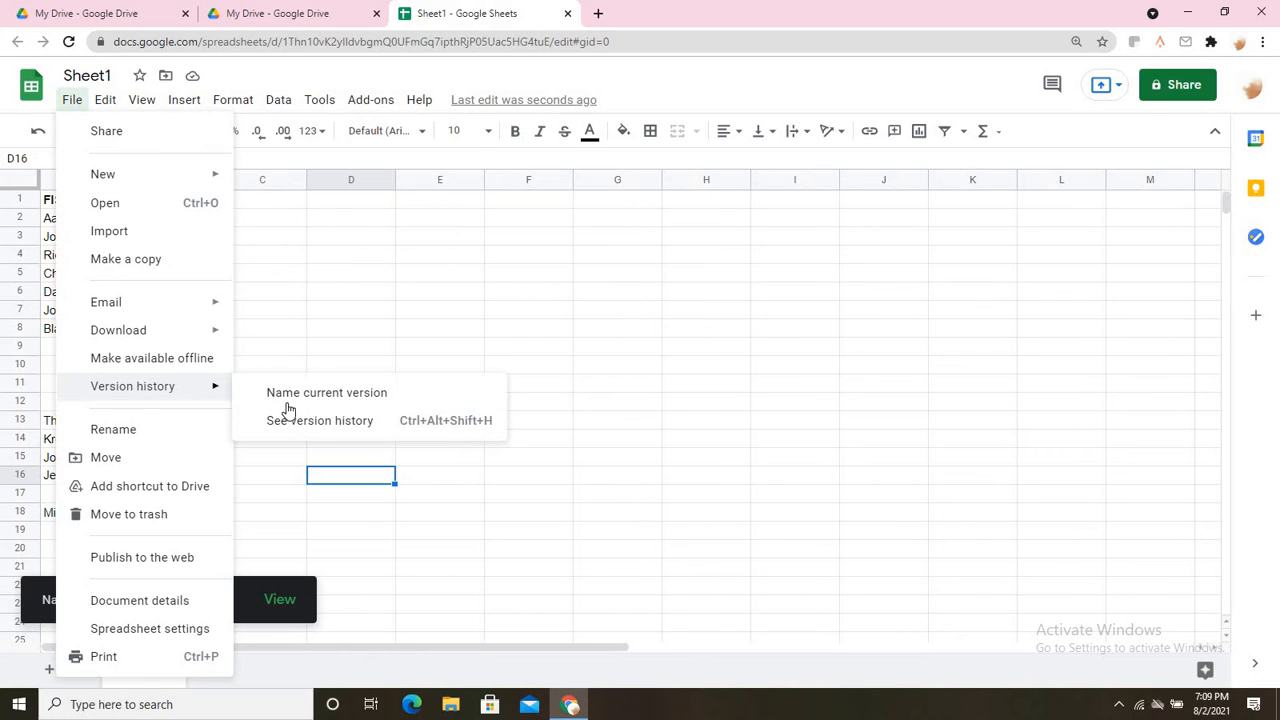
left_click(291, 421)
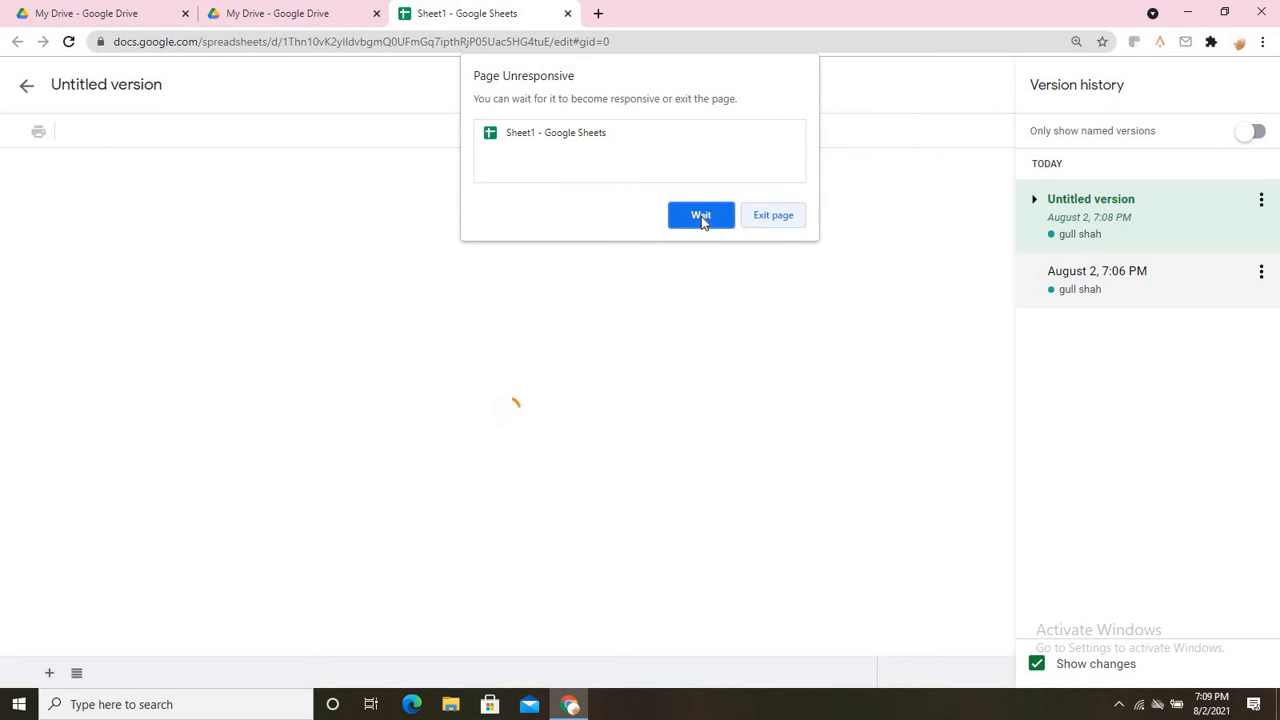
left_click(701, 214)
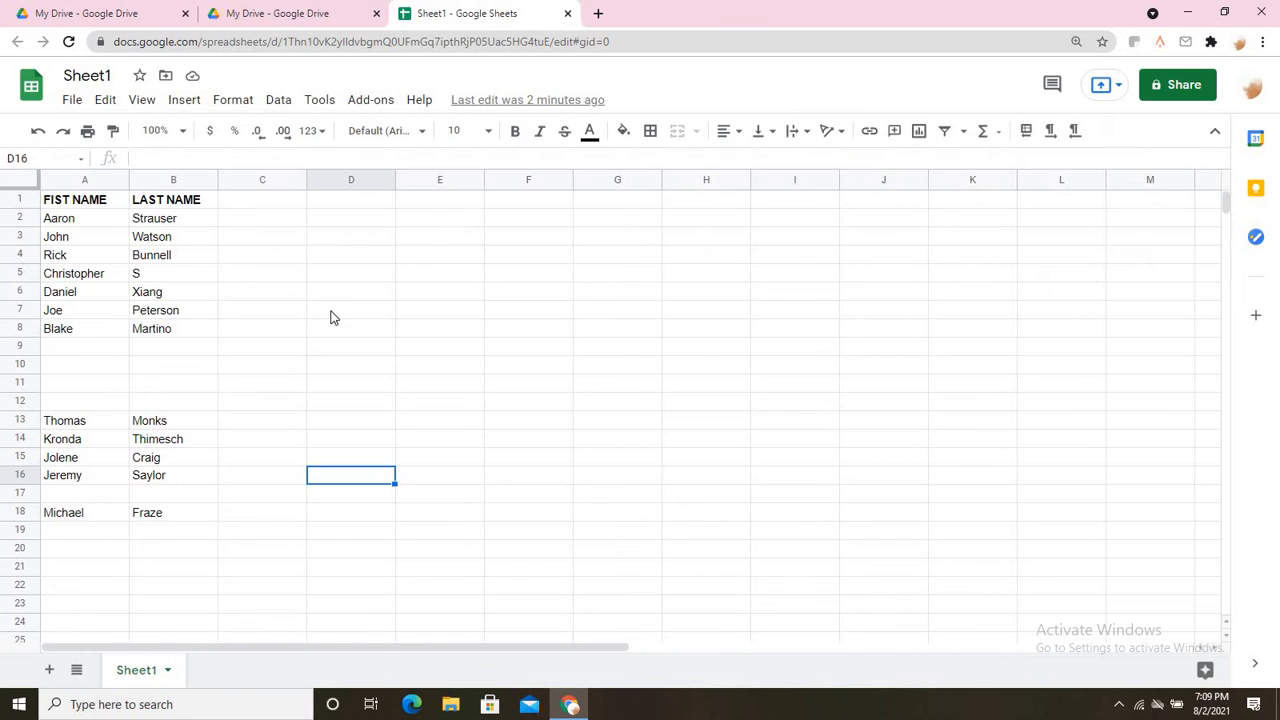
Leave version history, browse the File and Edit menus, then add a blank Sheet2.
left_click(334, 312)
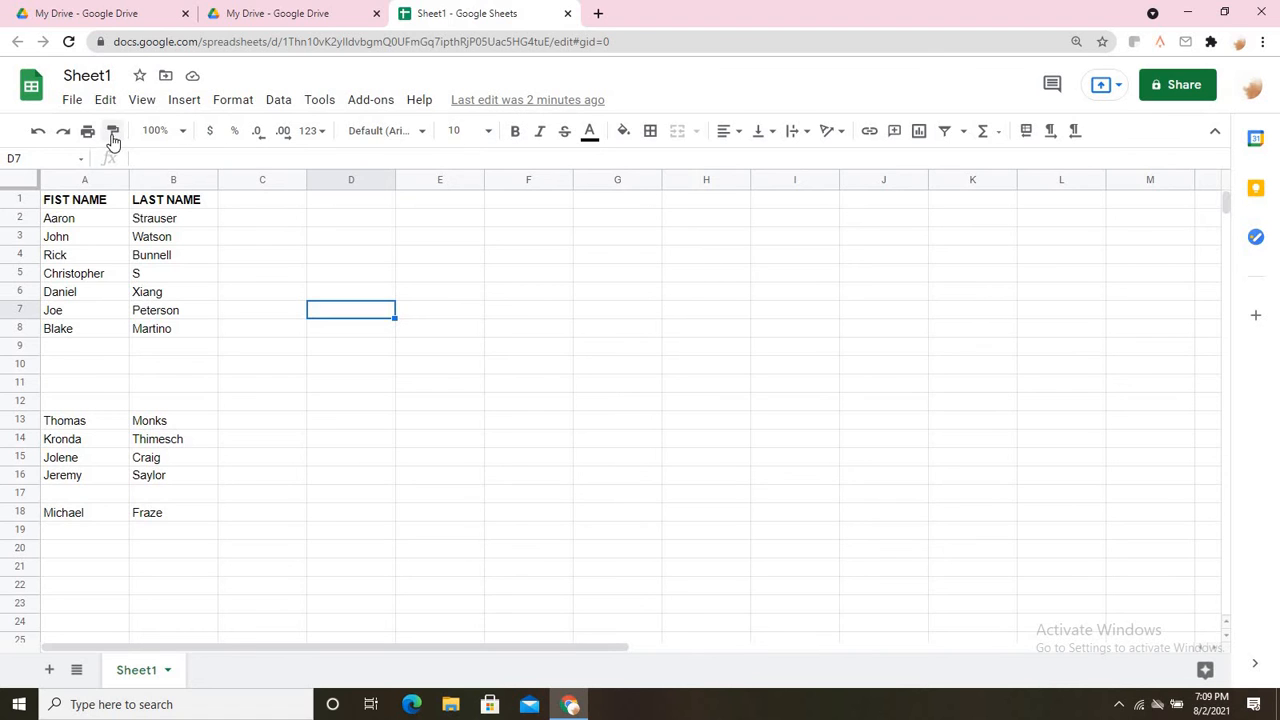
left_click(74, 100)
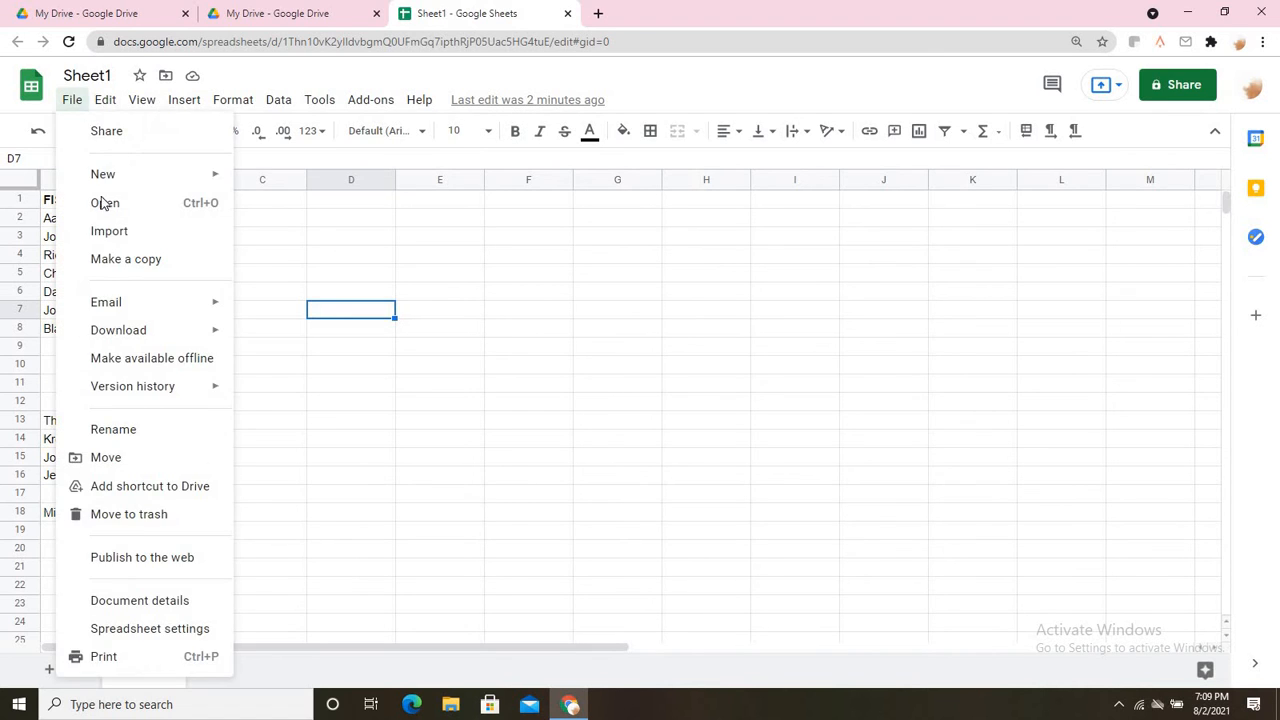
left_click(105, 100)
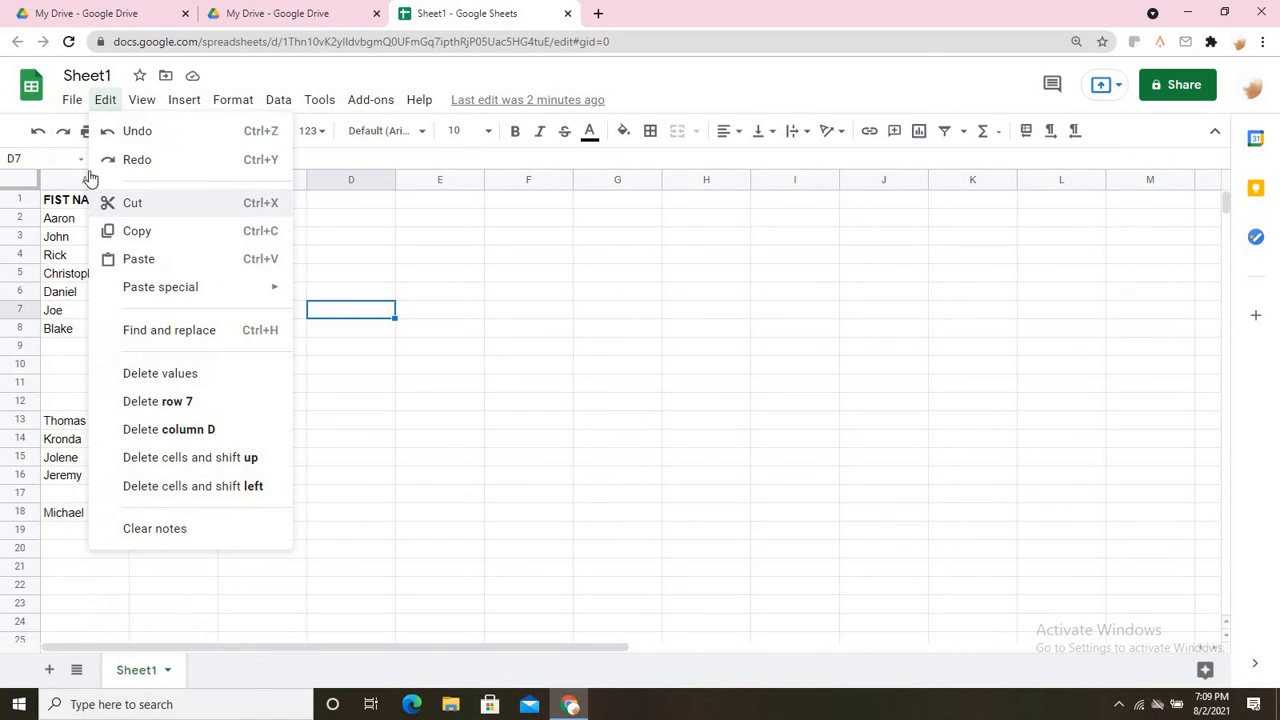
left_click(72, 100)
left_click(72, 100)
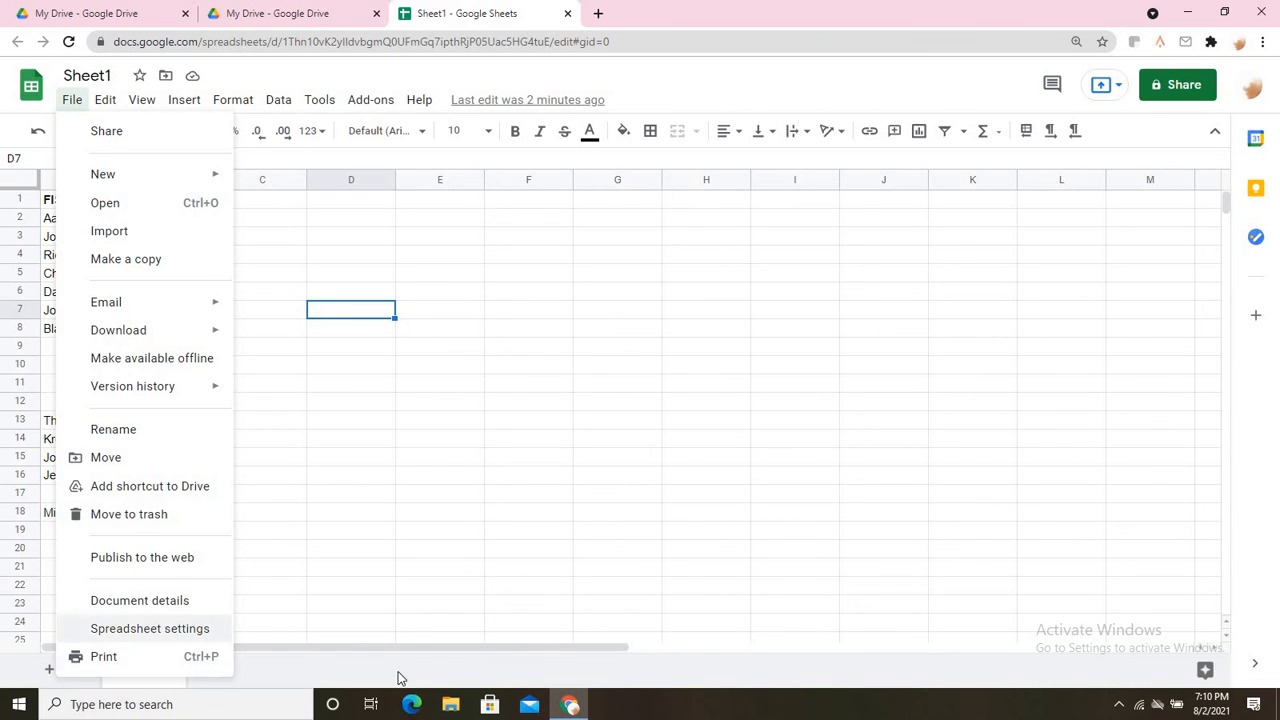
left_click(406, 574)
left_click(45, 679)
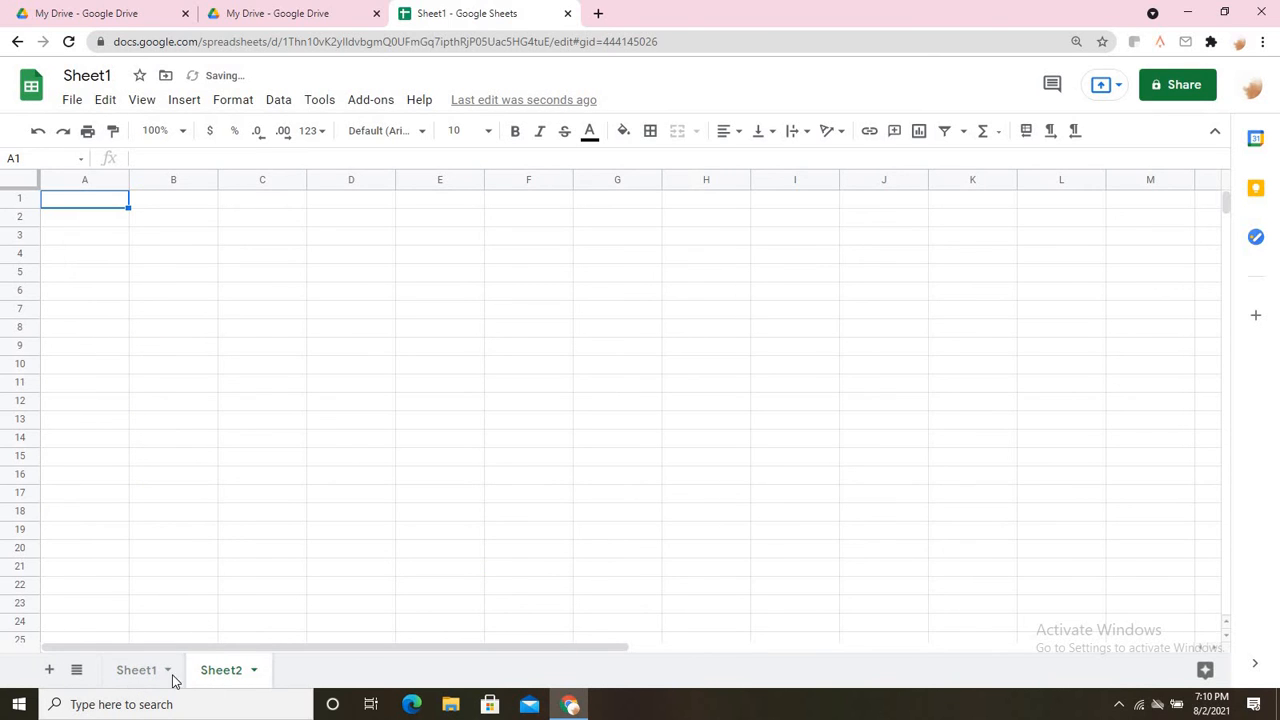
Switch back to Sheet1, select the FIST NAME header in A1 and preview text colours.
left_click(136, 672)
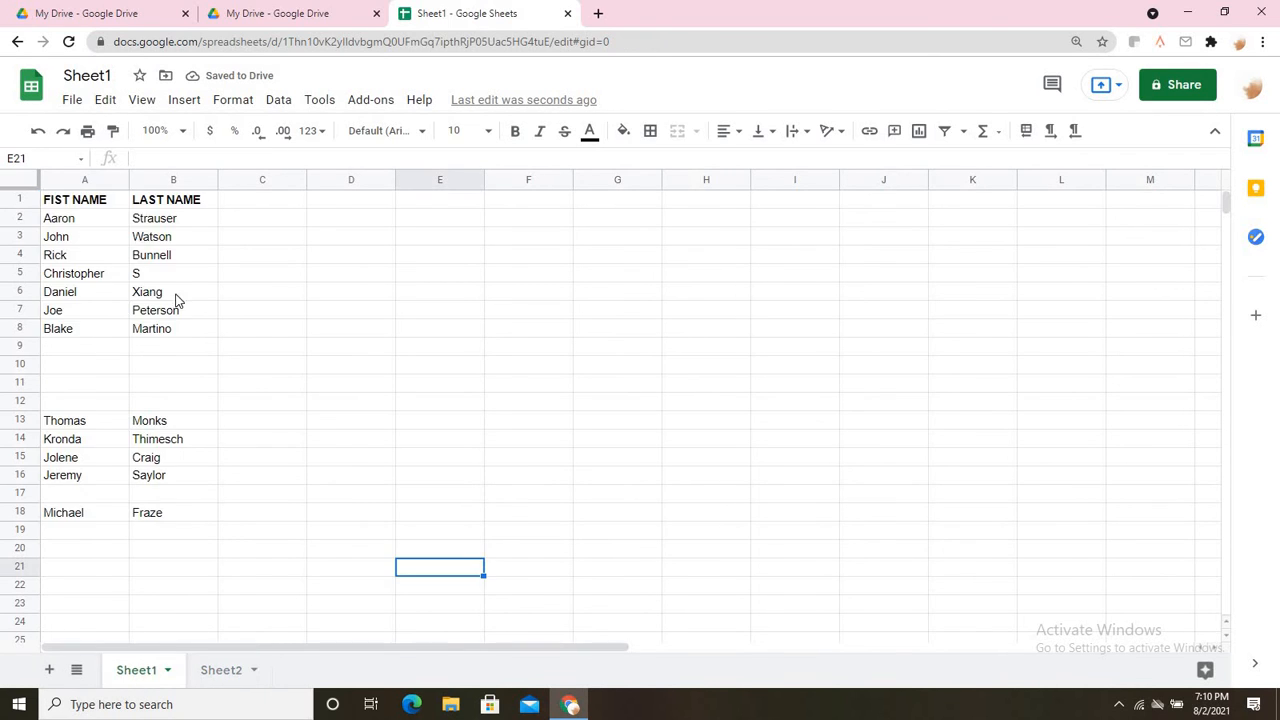
left_click(260, 240)
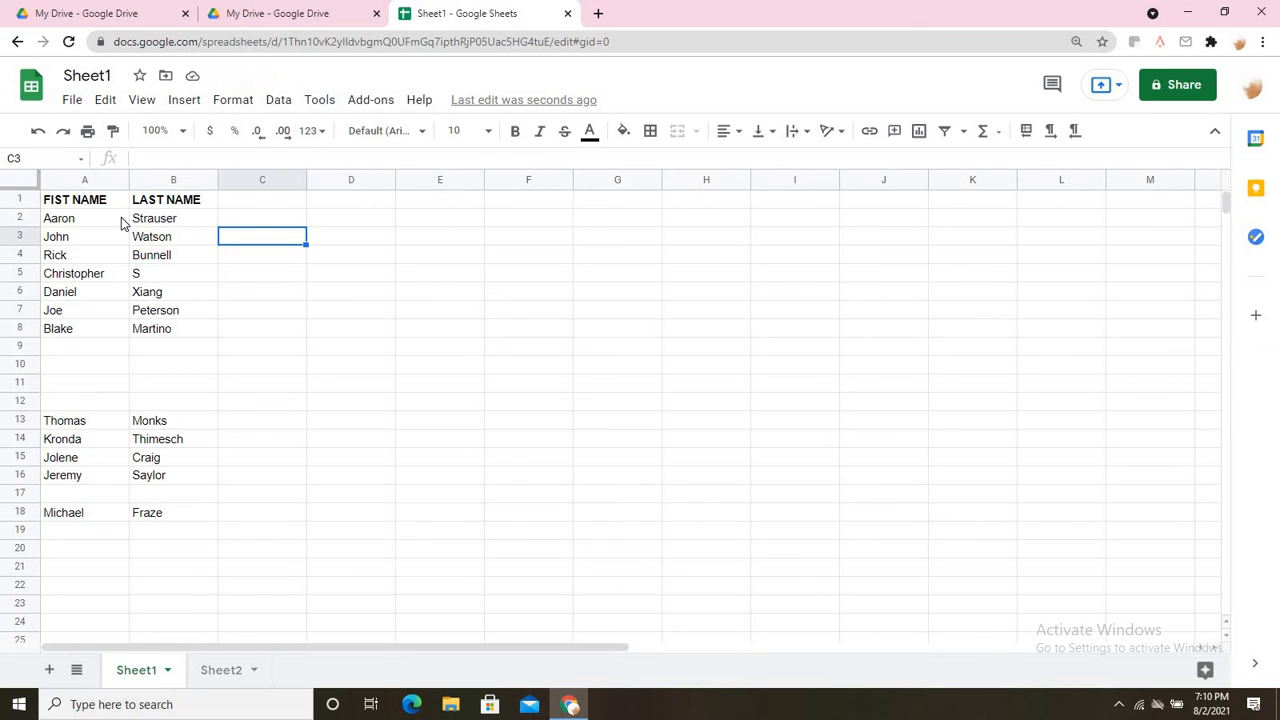
left_click(86, 206)
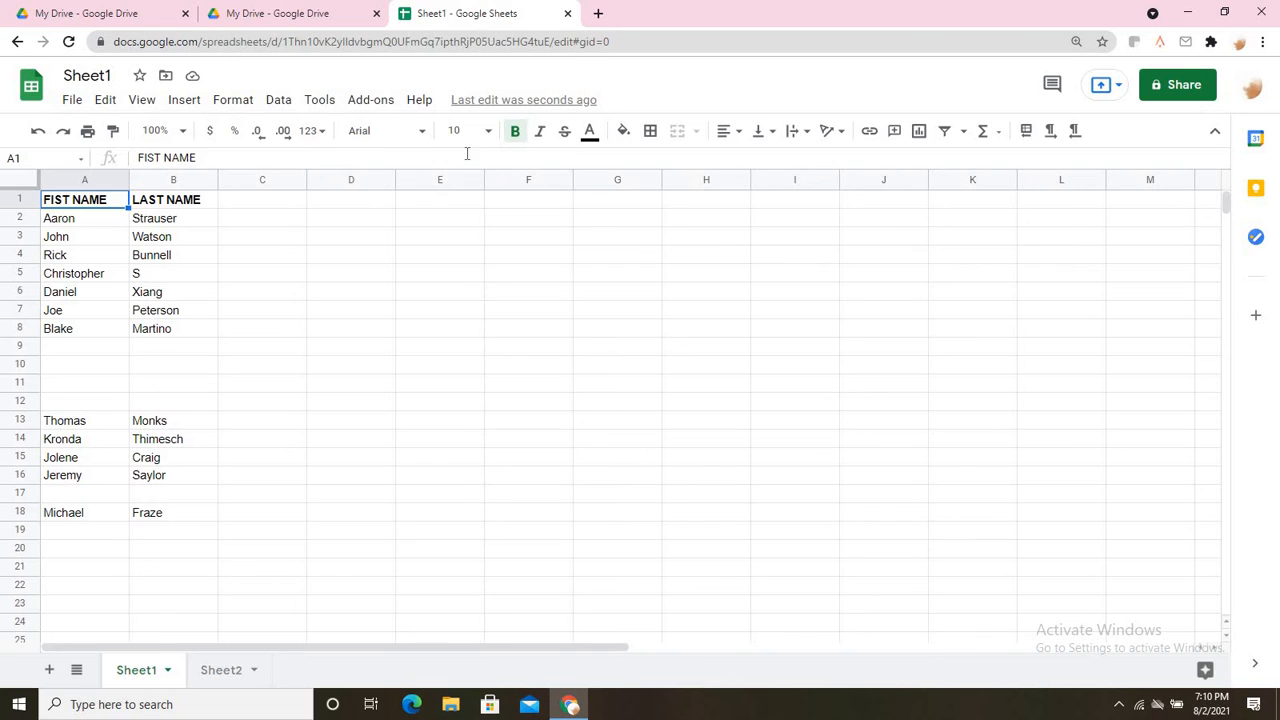
left_click(588, 134)
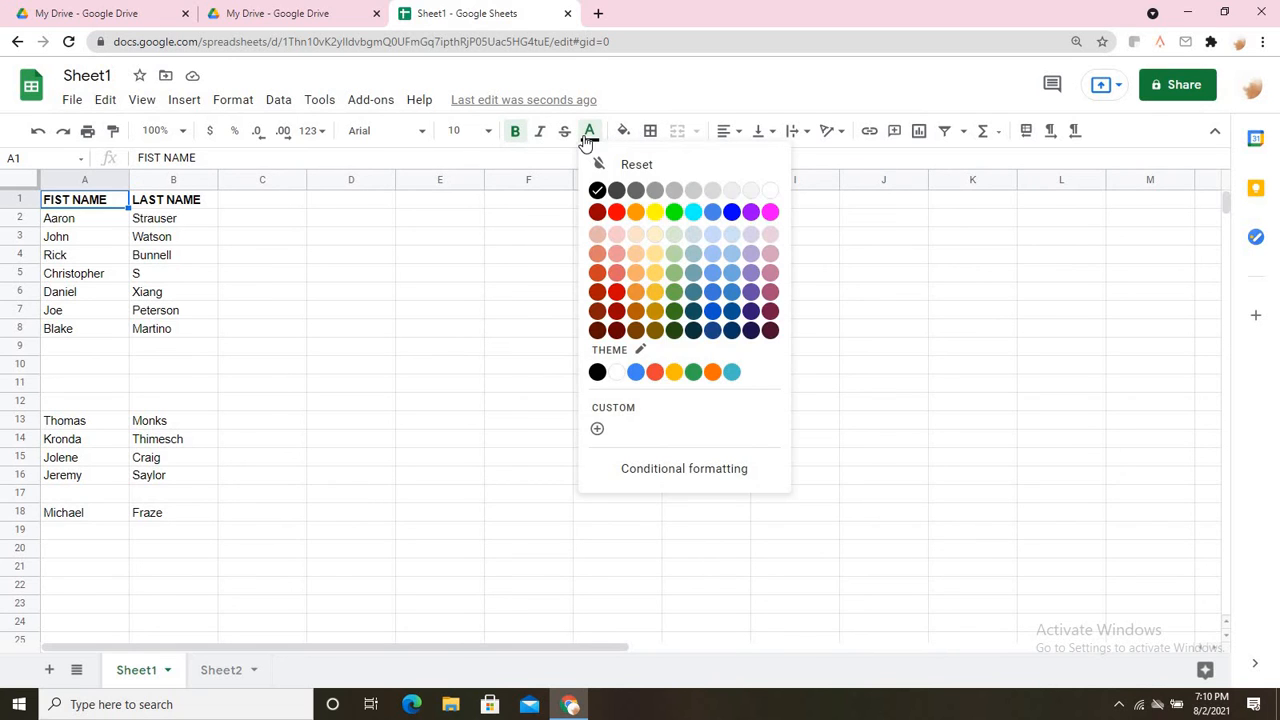
Centre-align Aaron in A2, then all the names in A2:B18.
left_click(729, 134)
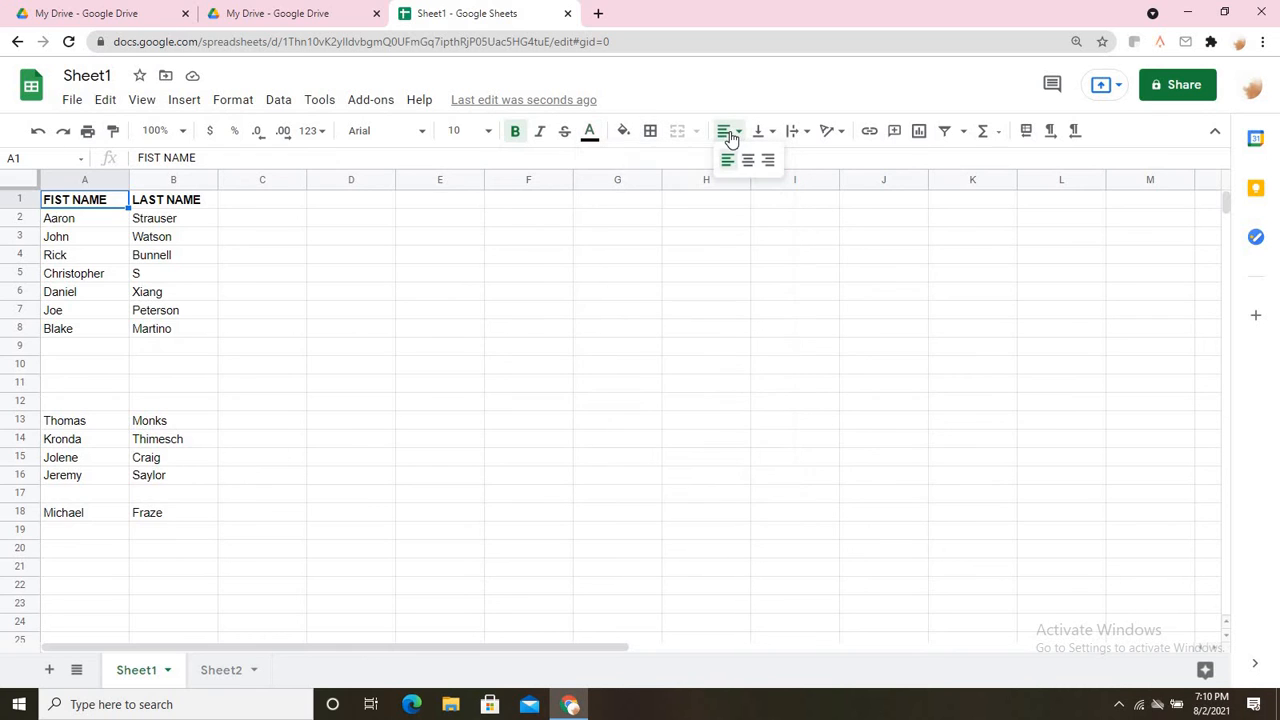
left_click(311, 350)
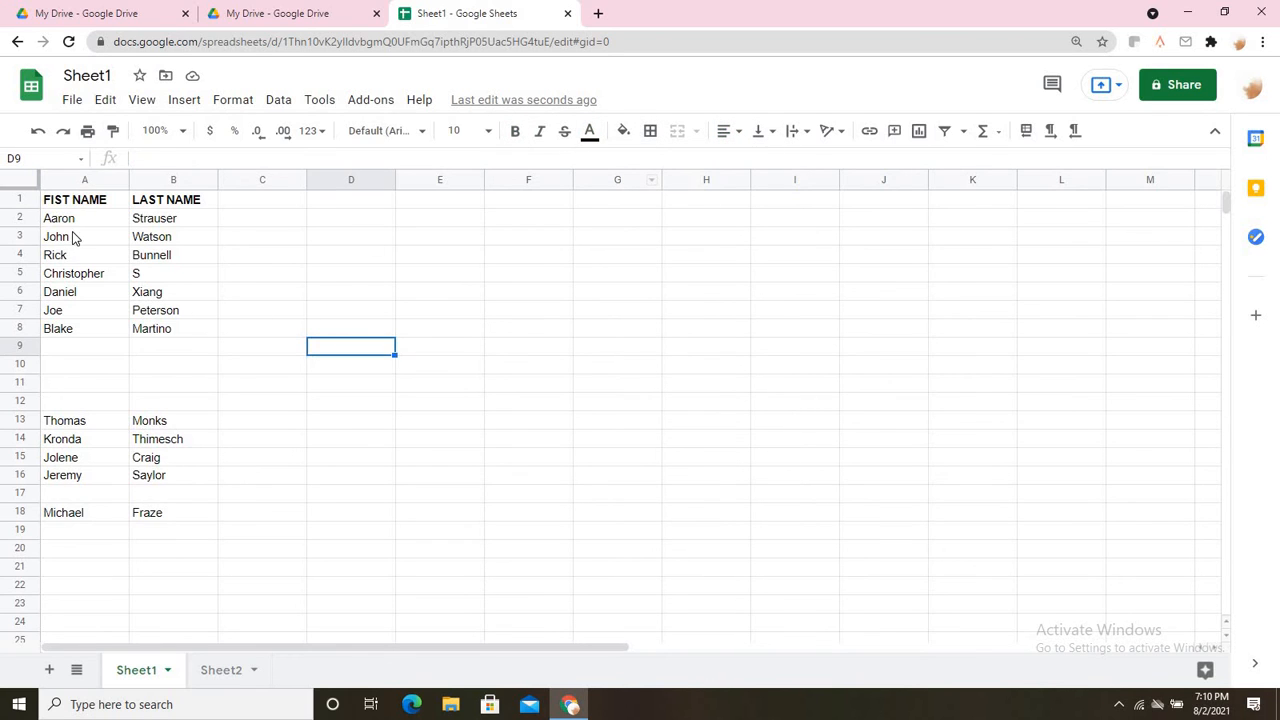
left_click(80, 233)
left_click(83, 222)
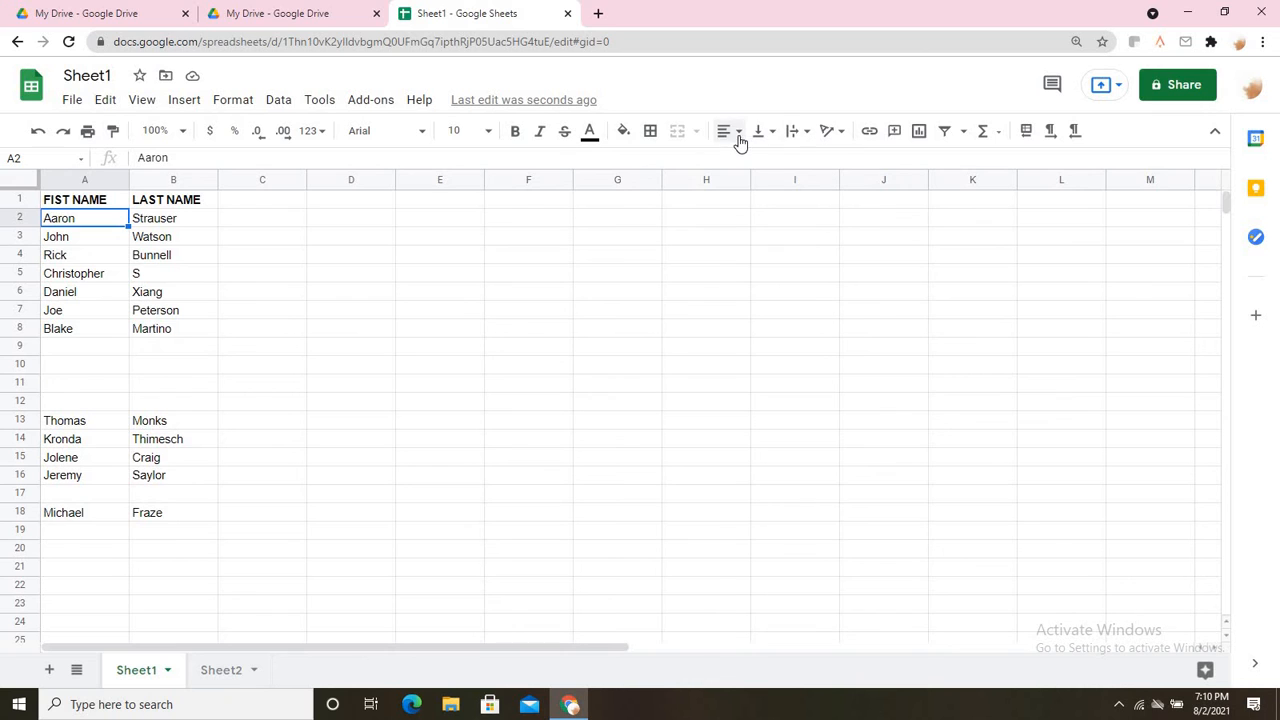
left_click(737, 133)
left_click(743, 161)
left_click(520, 308)
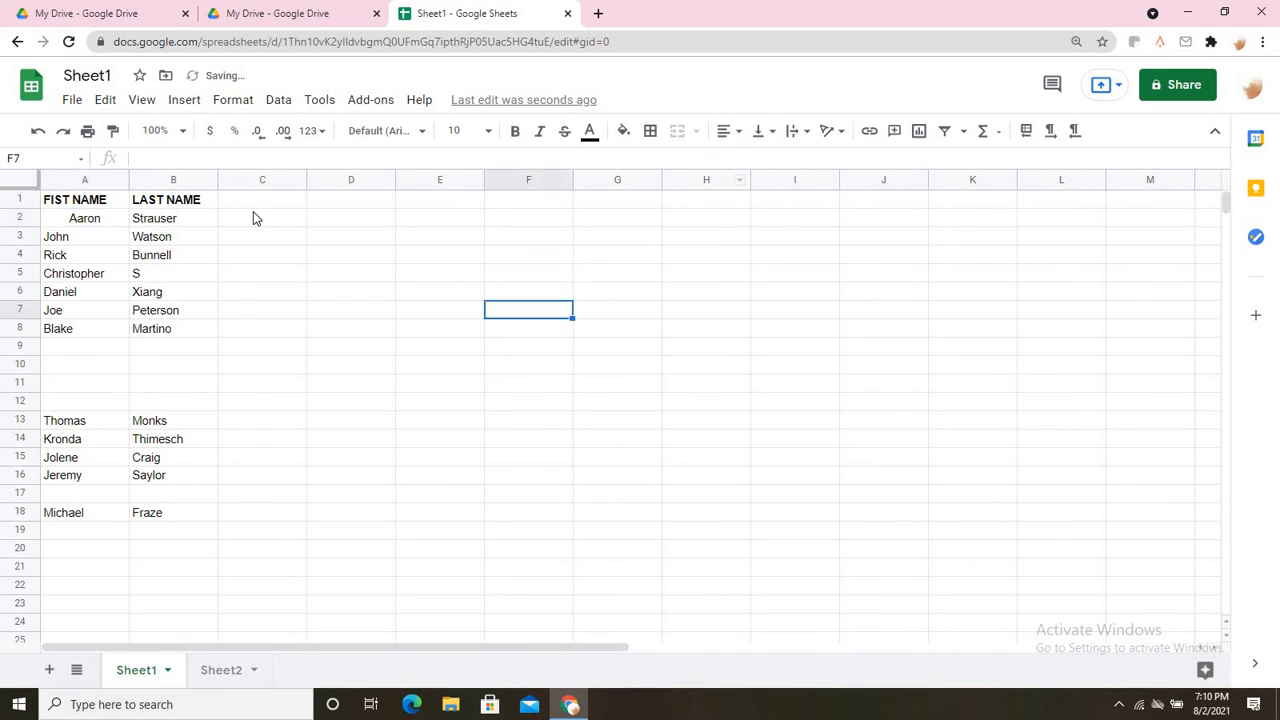
left_click_drag(85, 224, 152, 517)
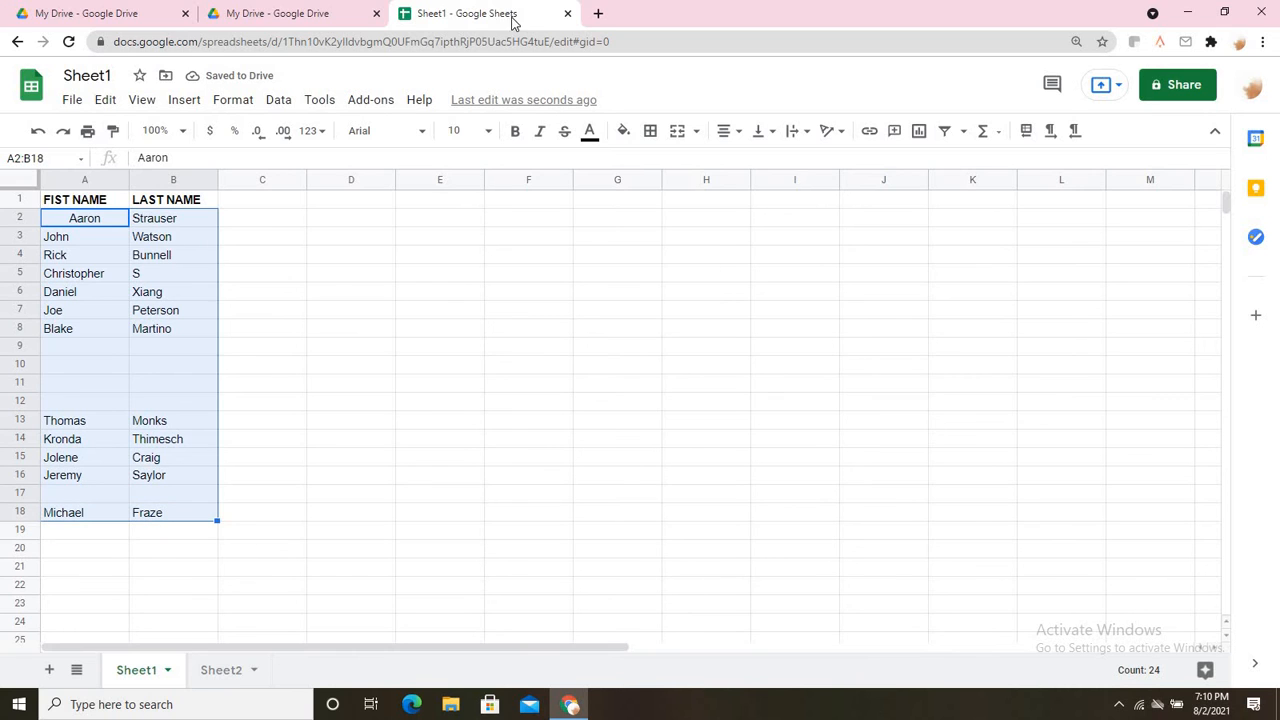
left_click(735, 134)
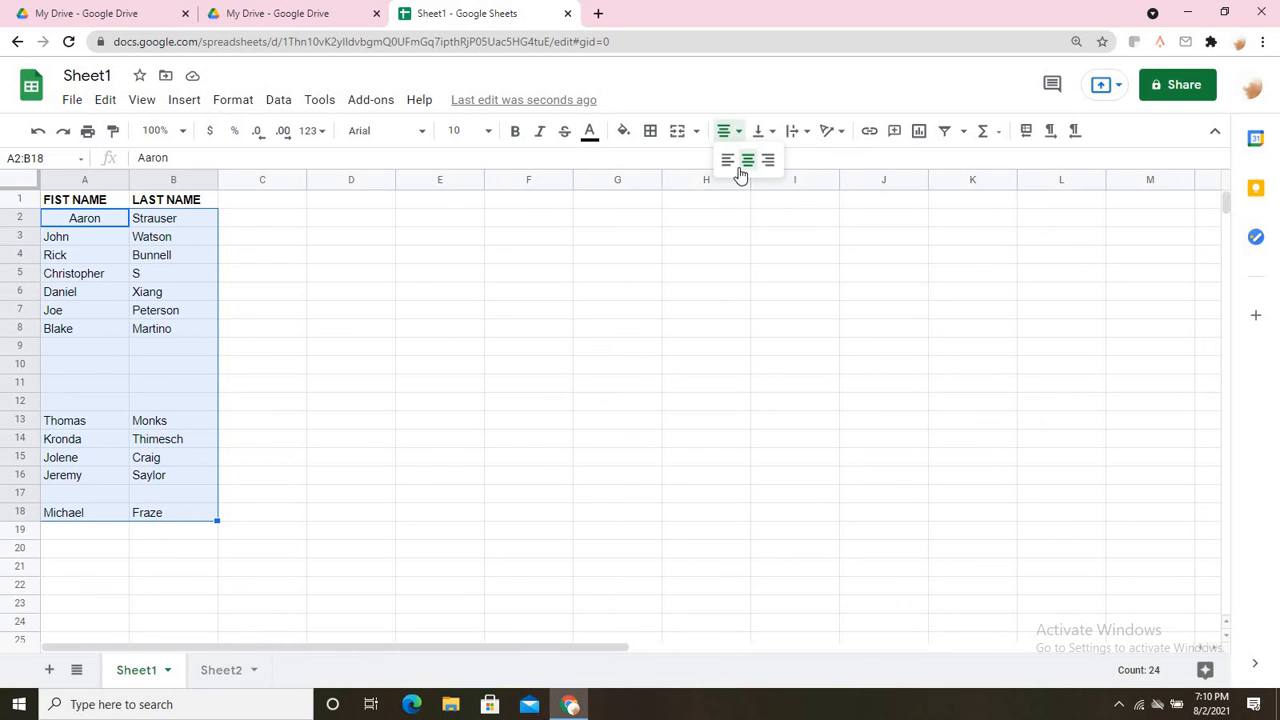
left_click(746, 161)
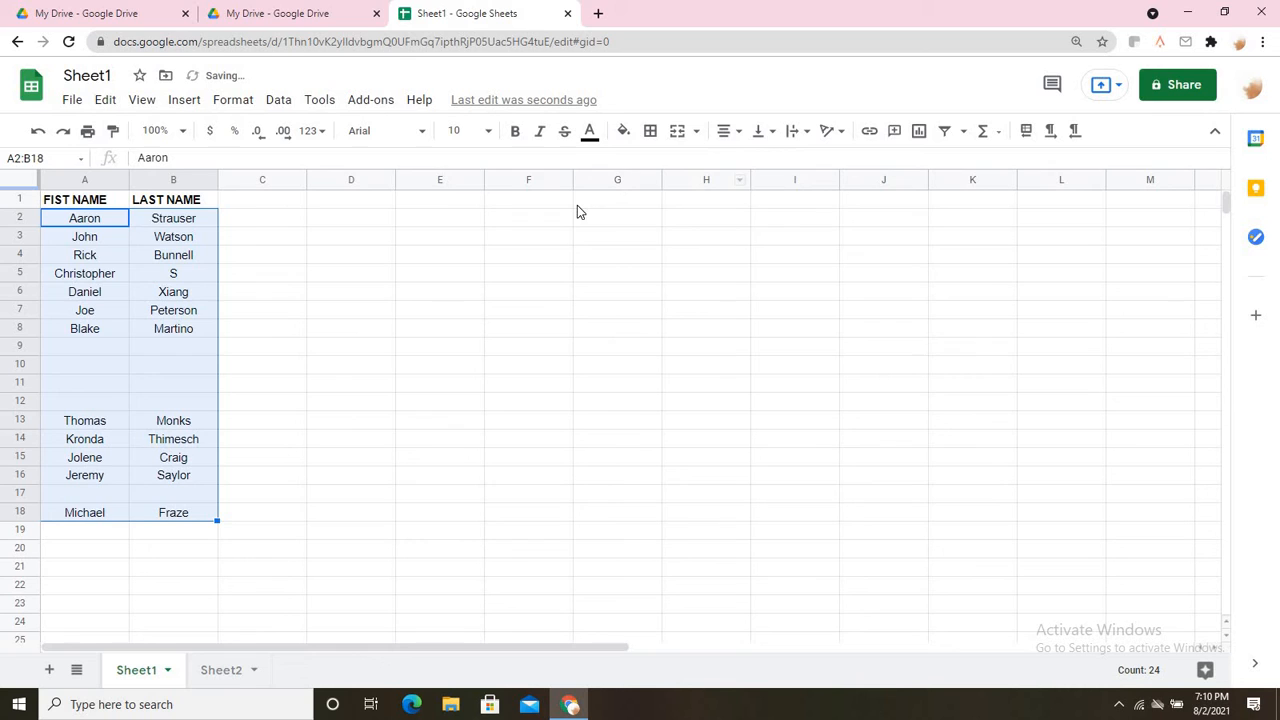
left_click(479, 479)
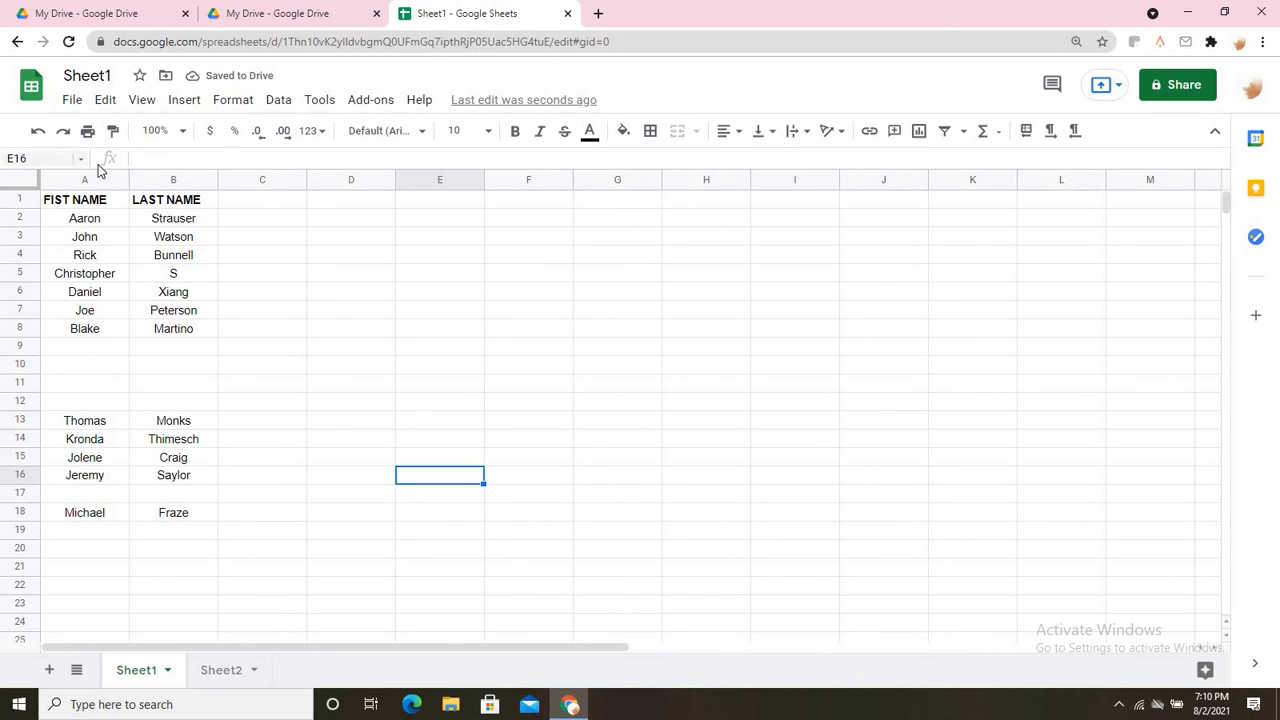
Widen column A of first names and column B of last names.
key("ctrl+a")
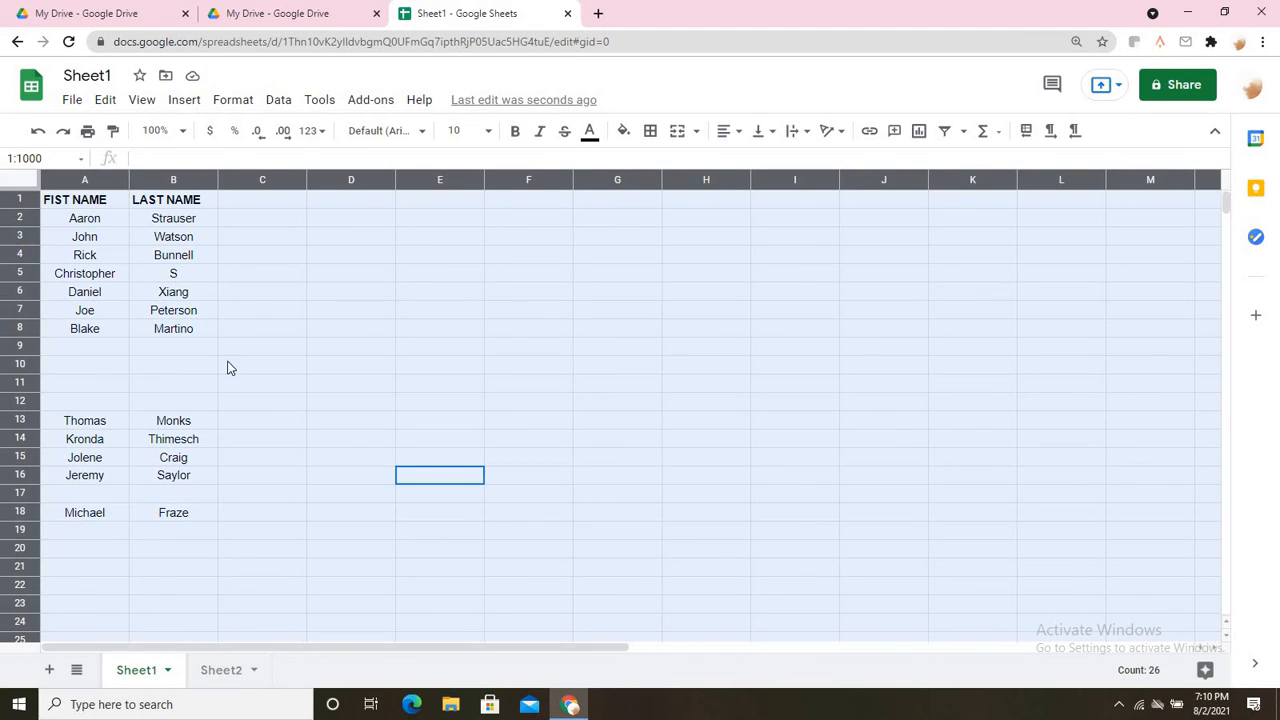
left_click(252, 335)
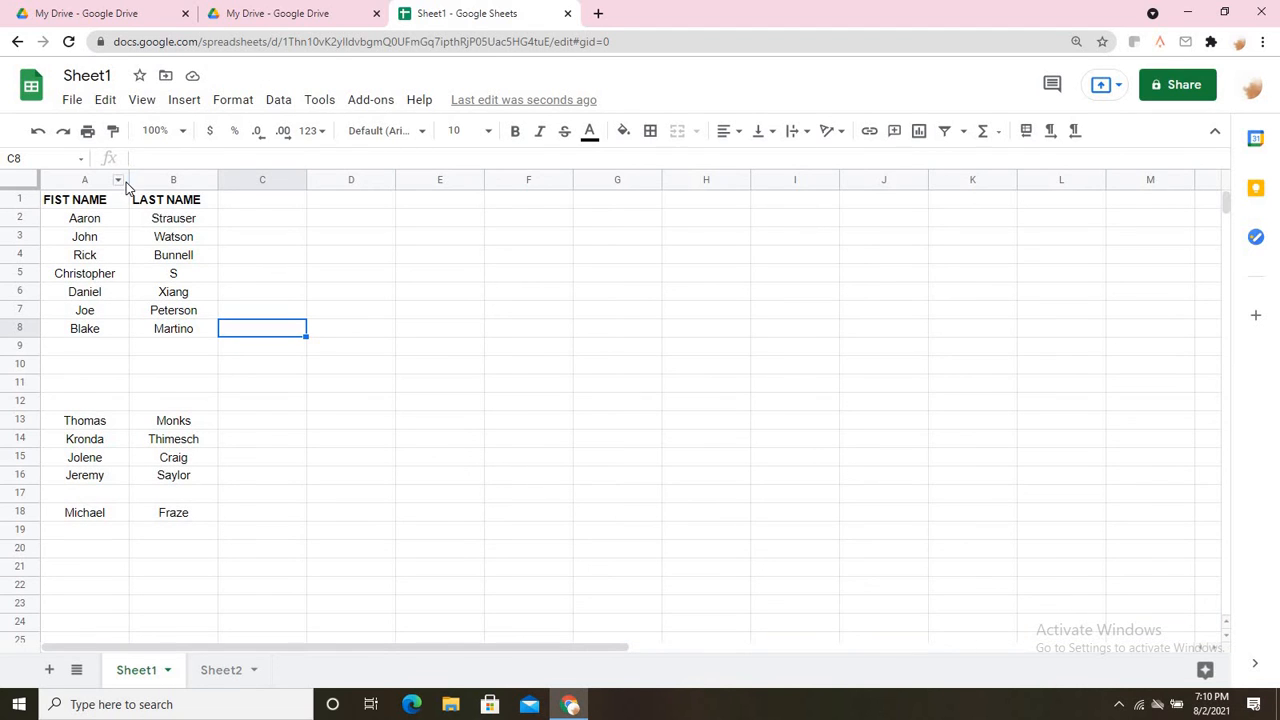
left_click_drag(128, 180, 163, 184)
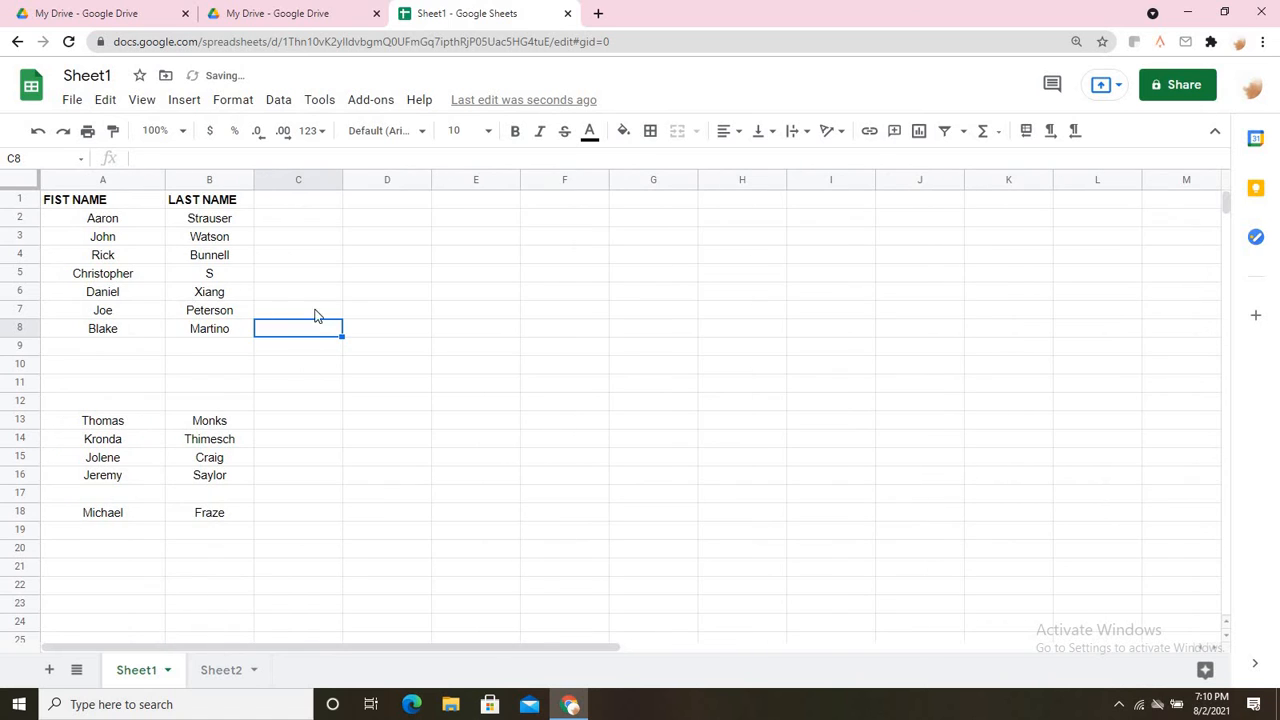
left_click(379, 293)
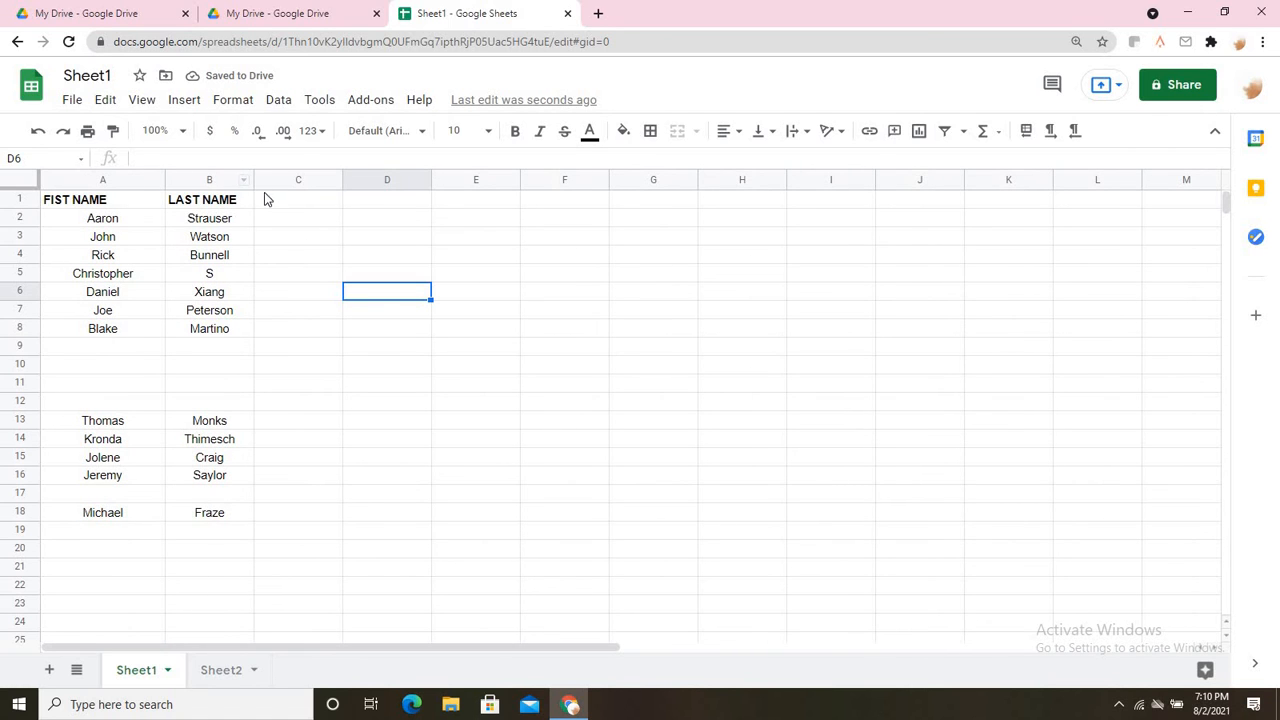
left_click_drag(290, 185, 294, 185)
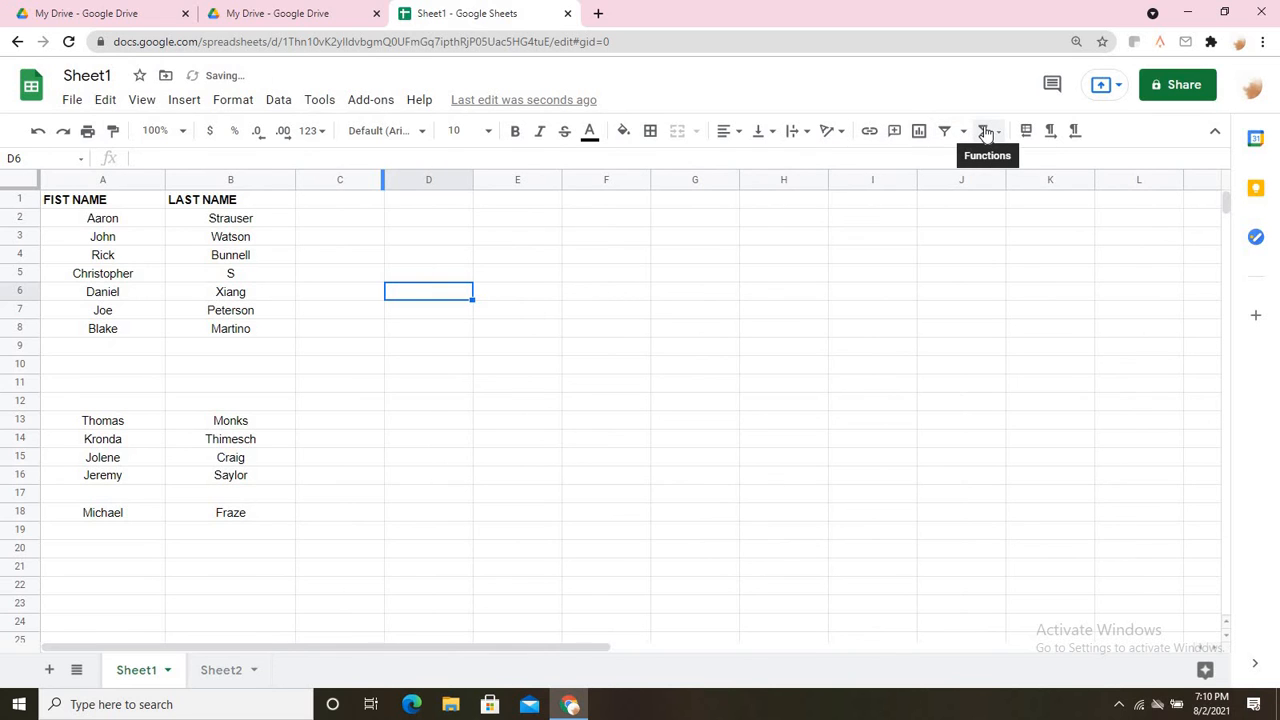
Set text wrapping to Wrap for the empty cell D6.
left_click(723, 138)
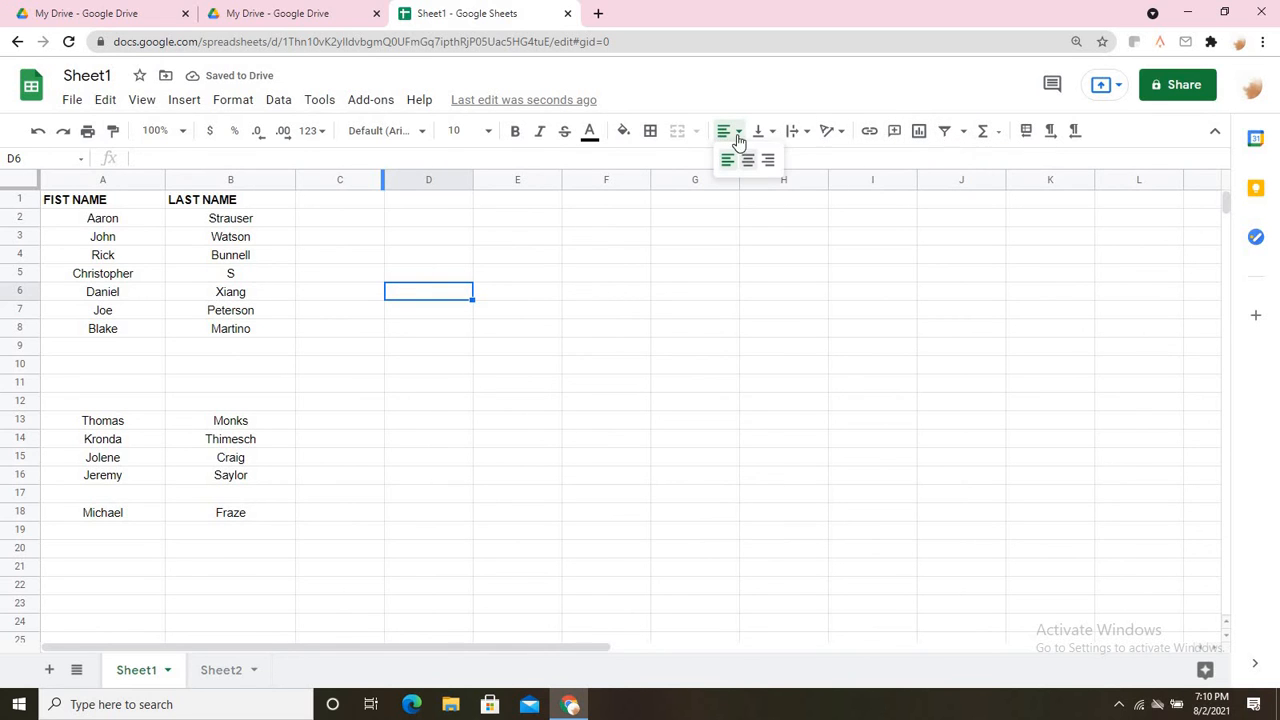
left_click(794, 135)
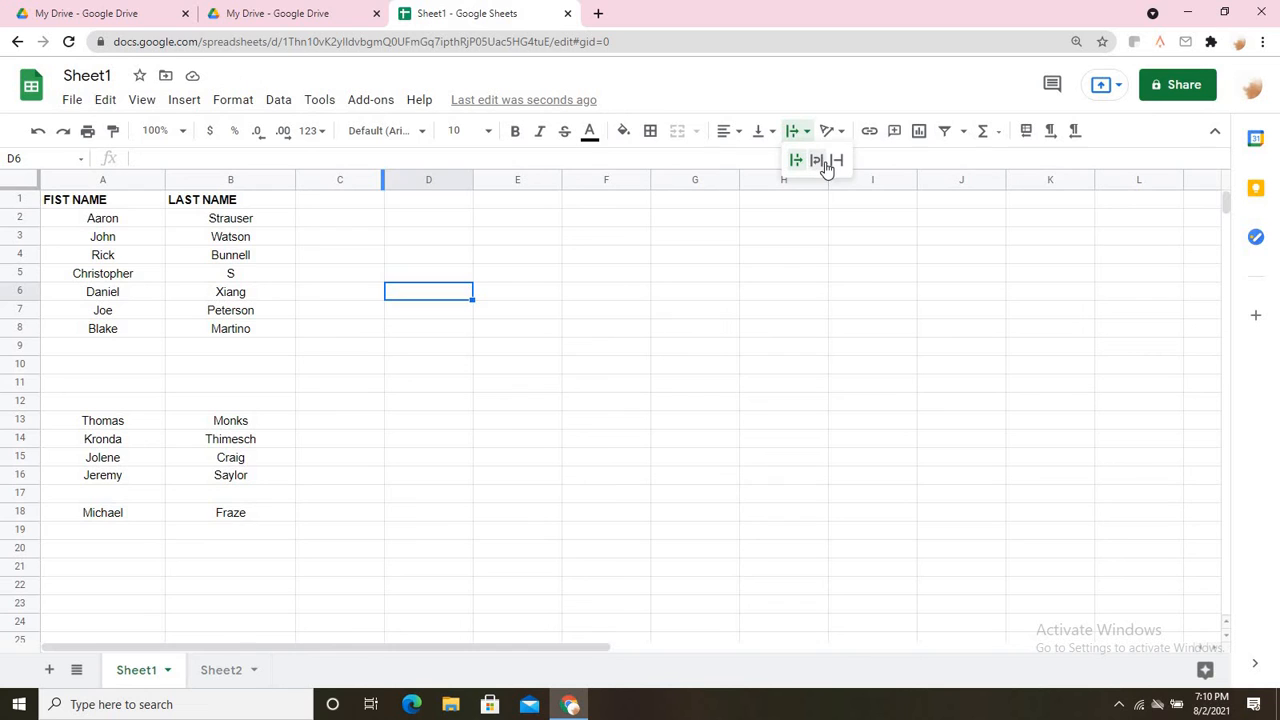
left_click(817, 161)
left_click(648, 371)
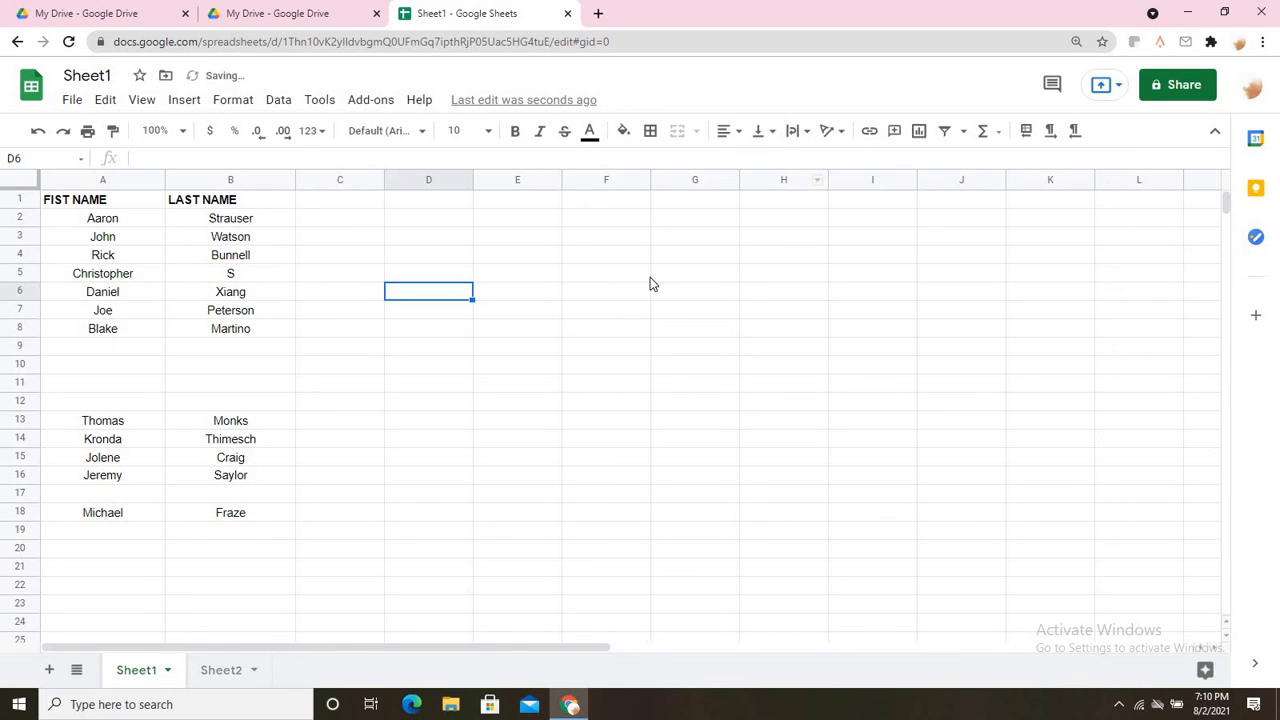
double_click(588, 244)
type("Fsajdjasg")
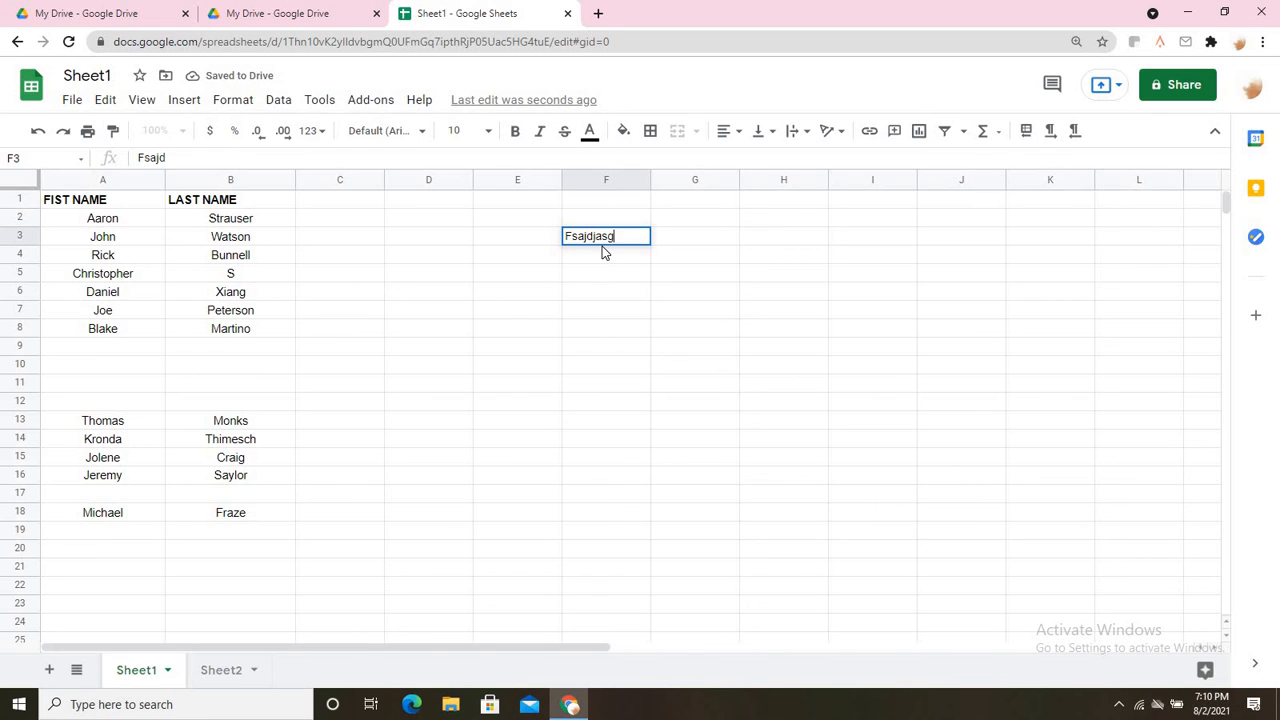
type("yjshgfsagfsc ")
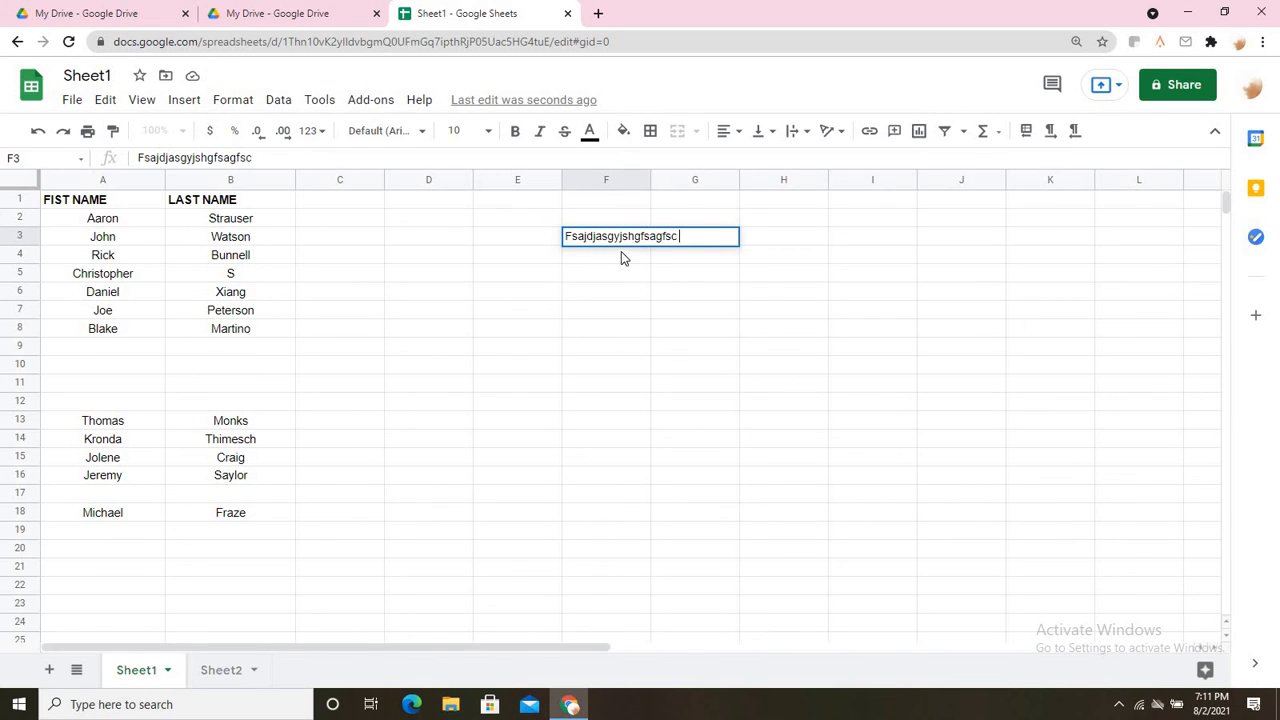
type("asfqa")
left_click(577, 312)
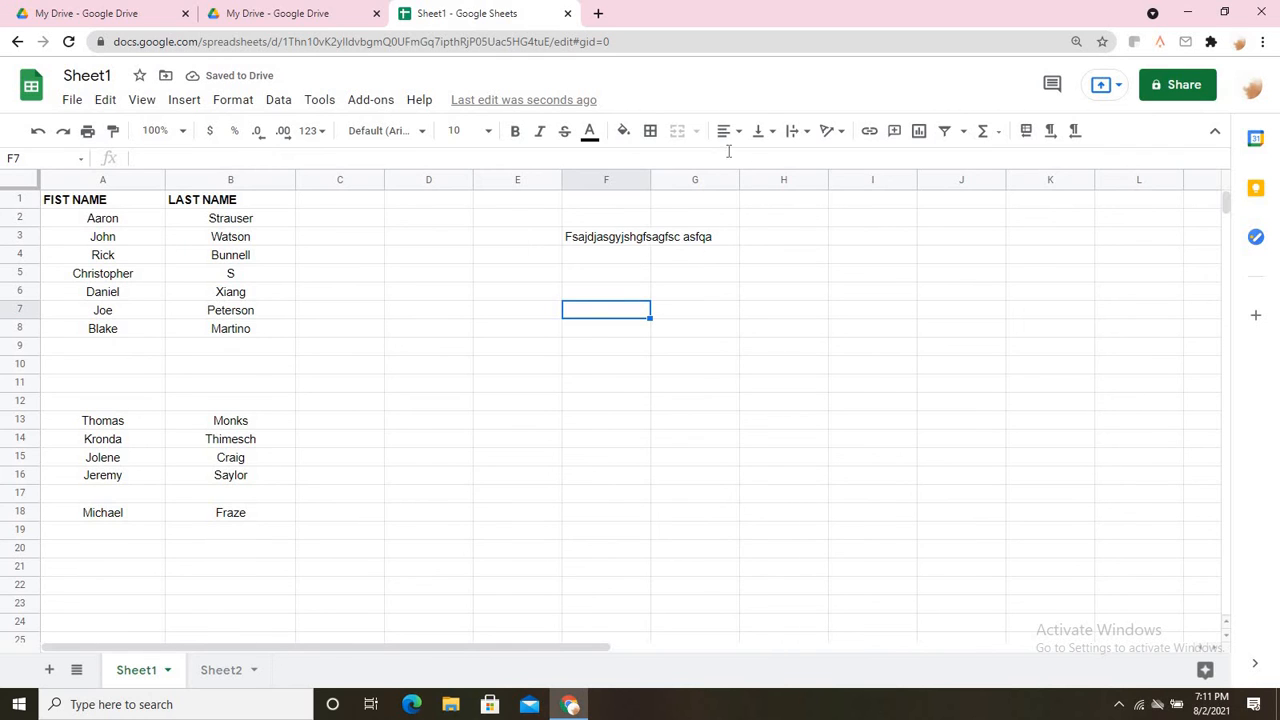
left_click(808, 132)
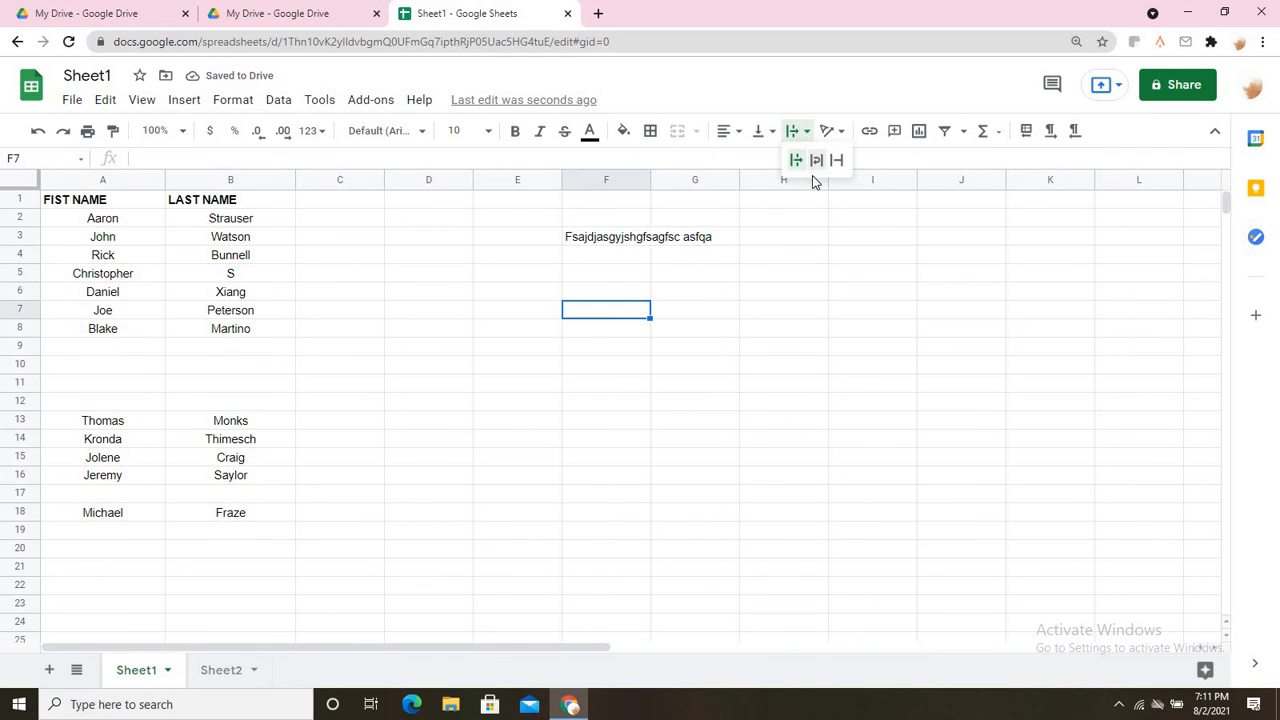
left_click(818, 163)
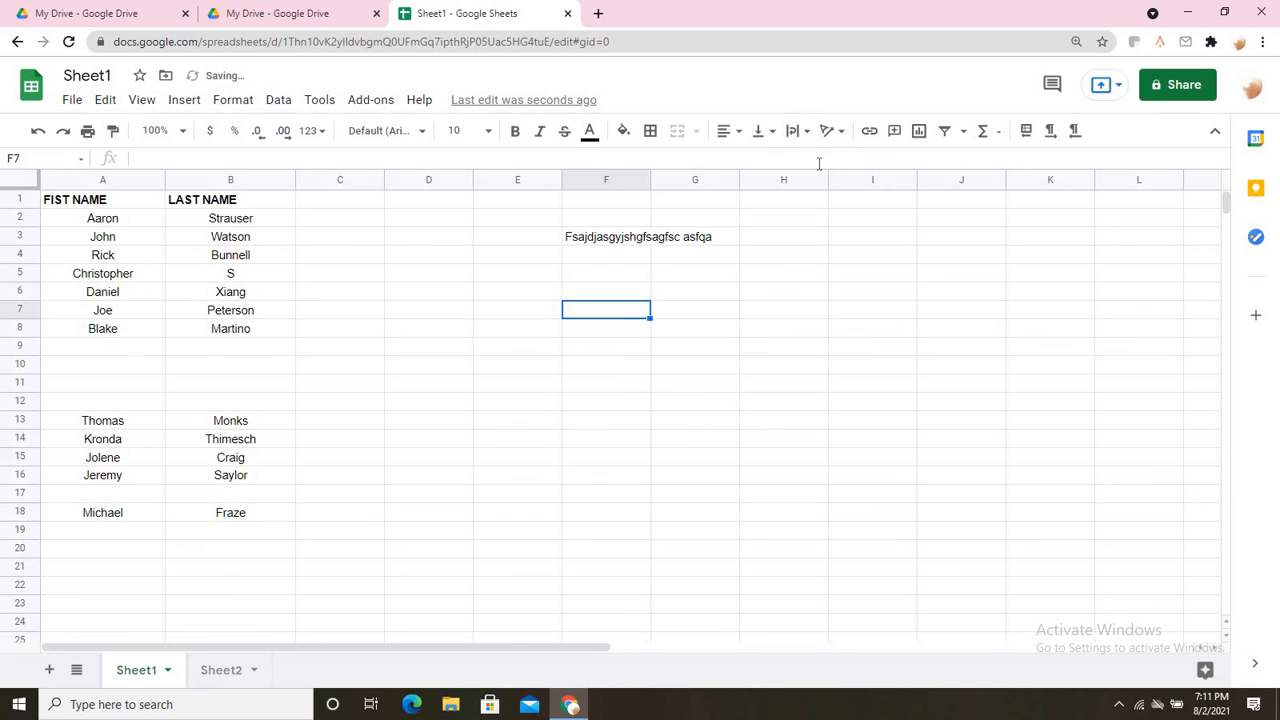
left_click(583, 243)
left_click(808, 131)
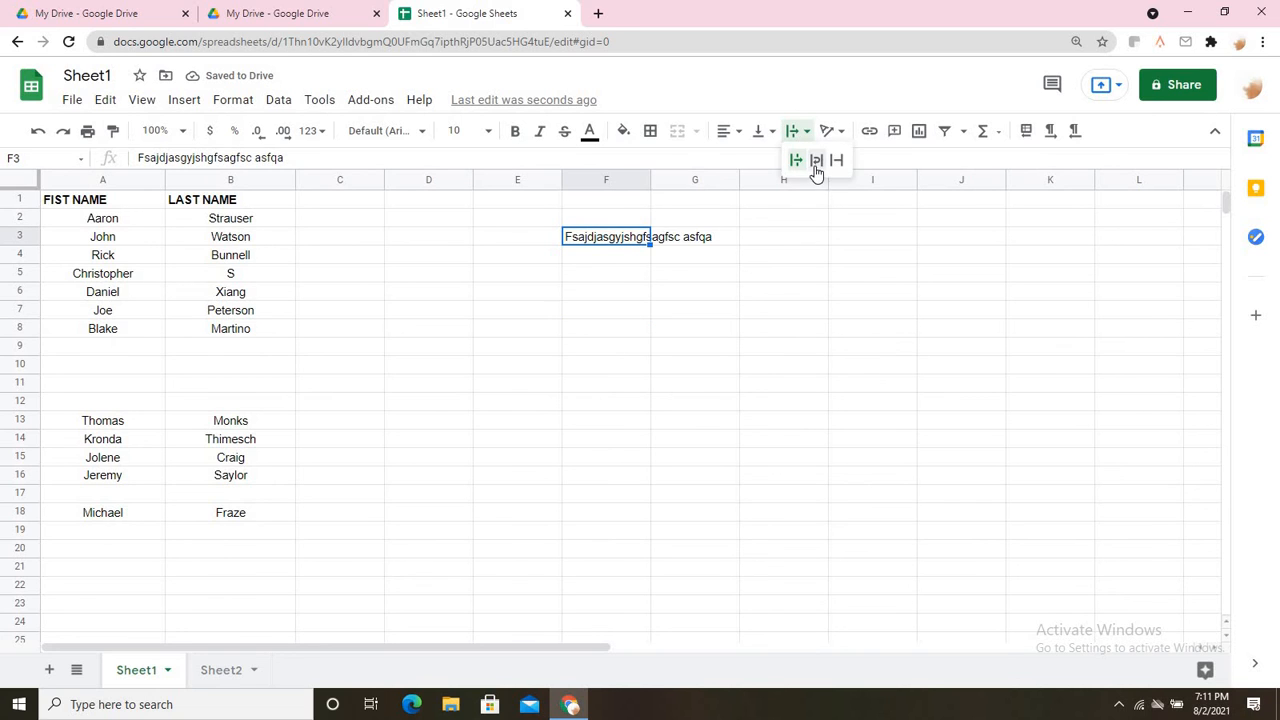
left_click(816, 163)
left_click(694, 325)
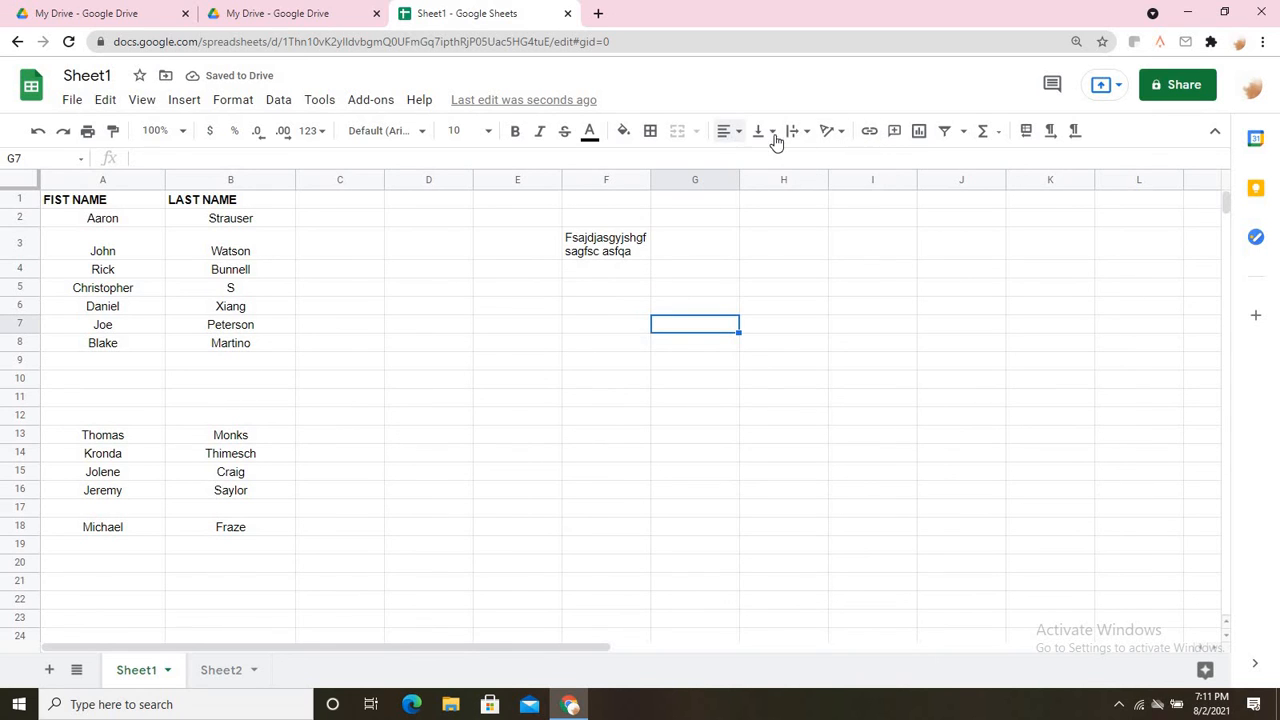
left_click(795, 133)
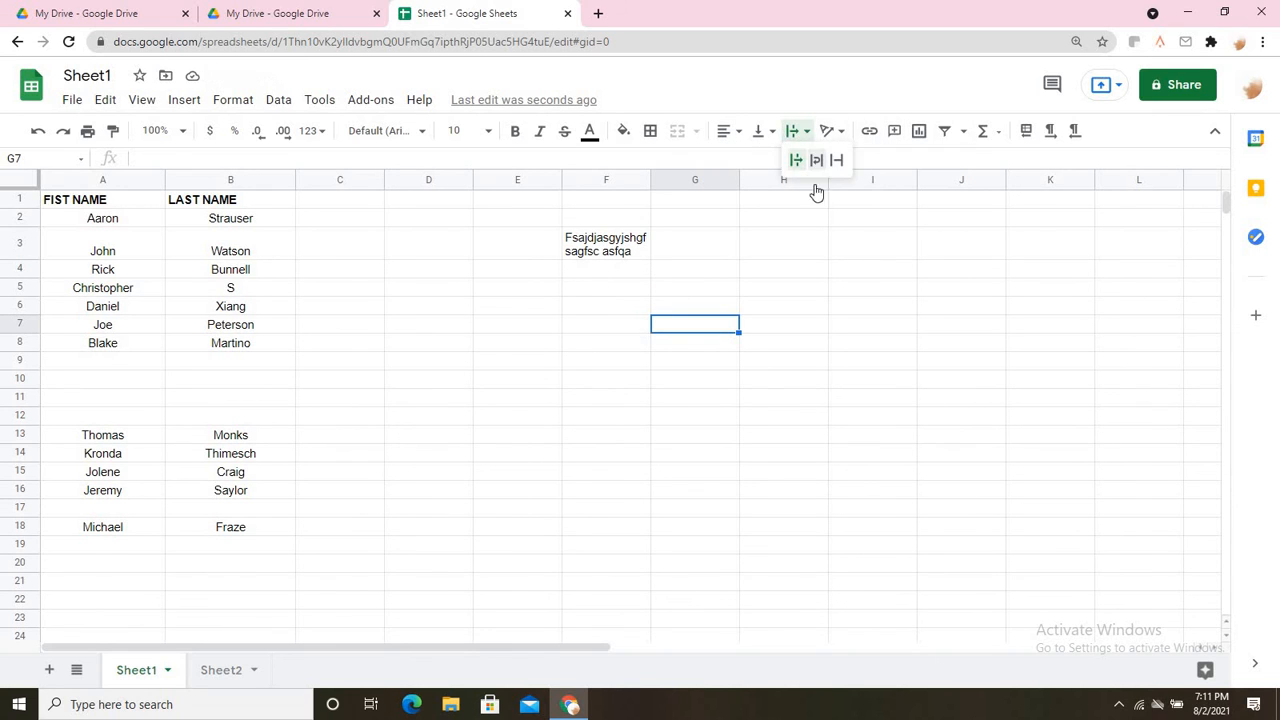
left_click(814, 162)
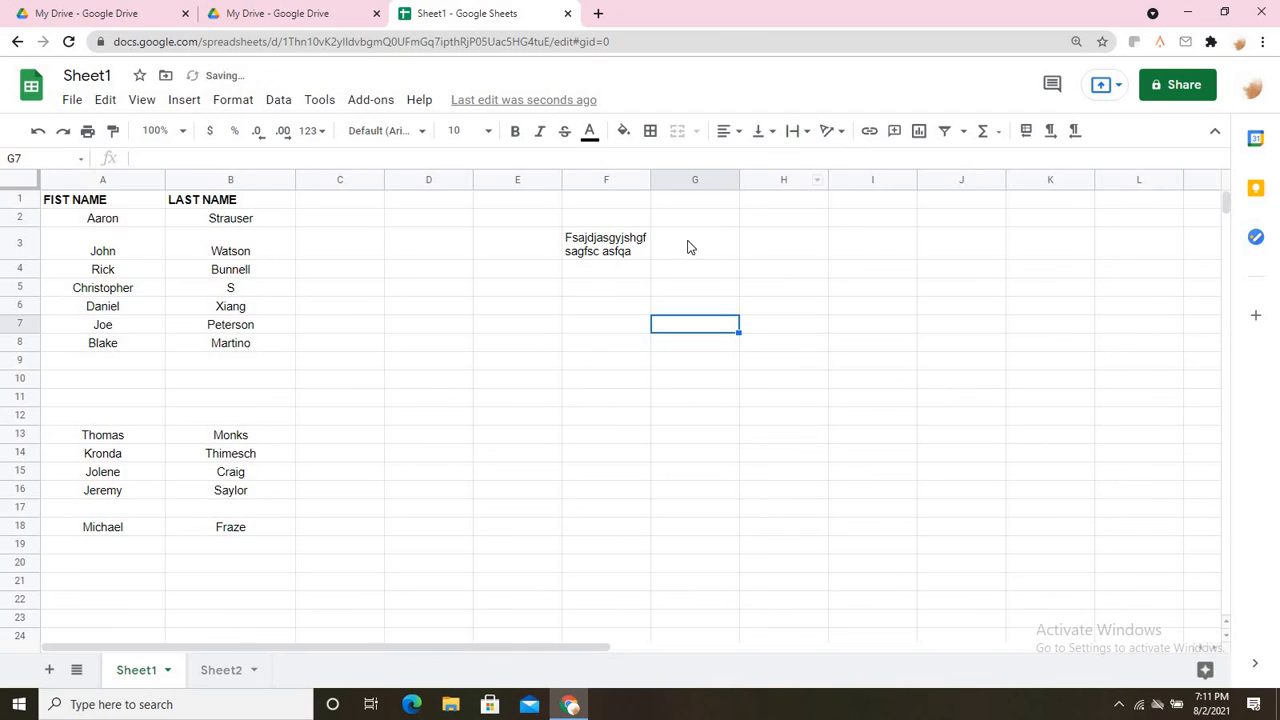
left_click(631, 253)
left_click(794, 133)
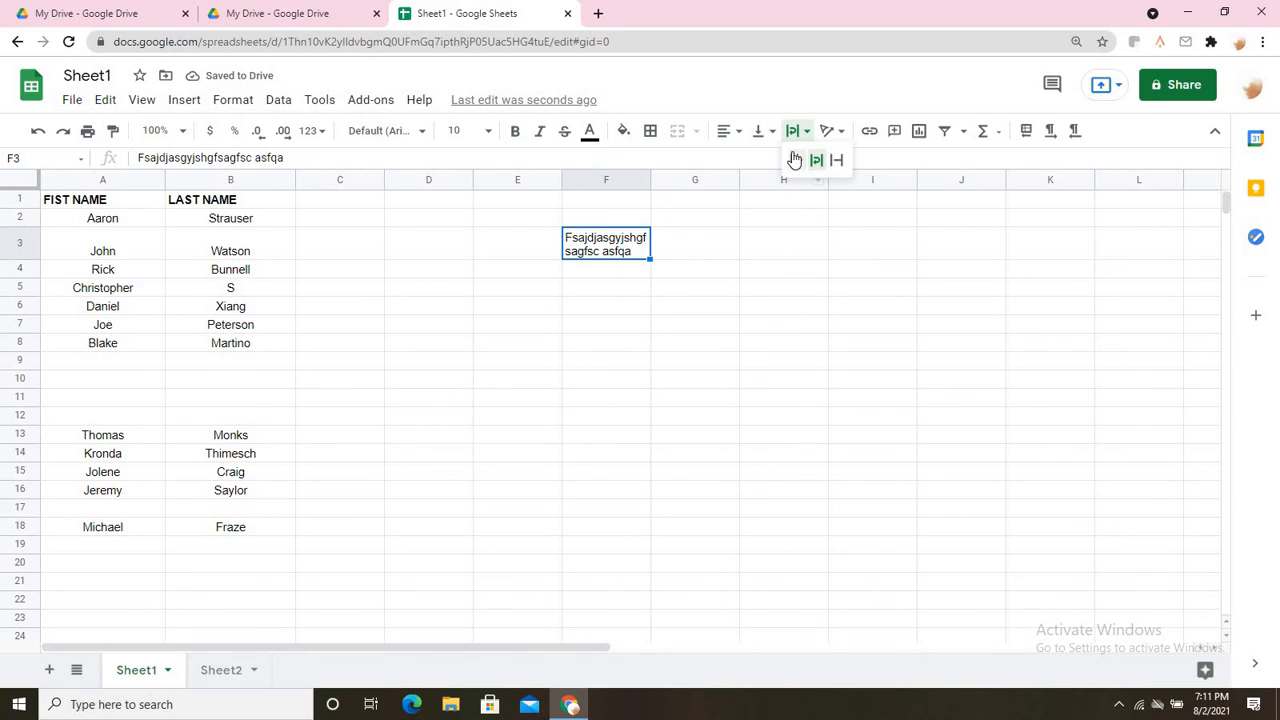
left_click(814, 160)
left_click(794, 133)
left_click(815, 160)
left_click(800, 134)
left_click(796, 160)
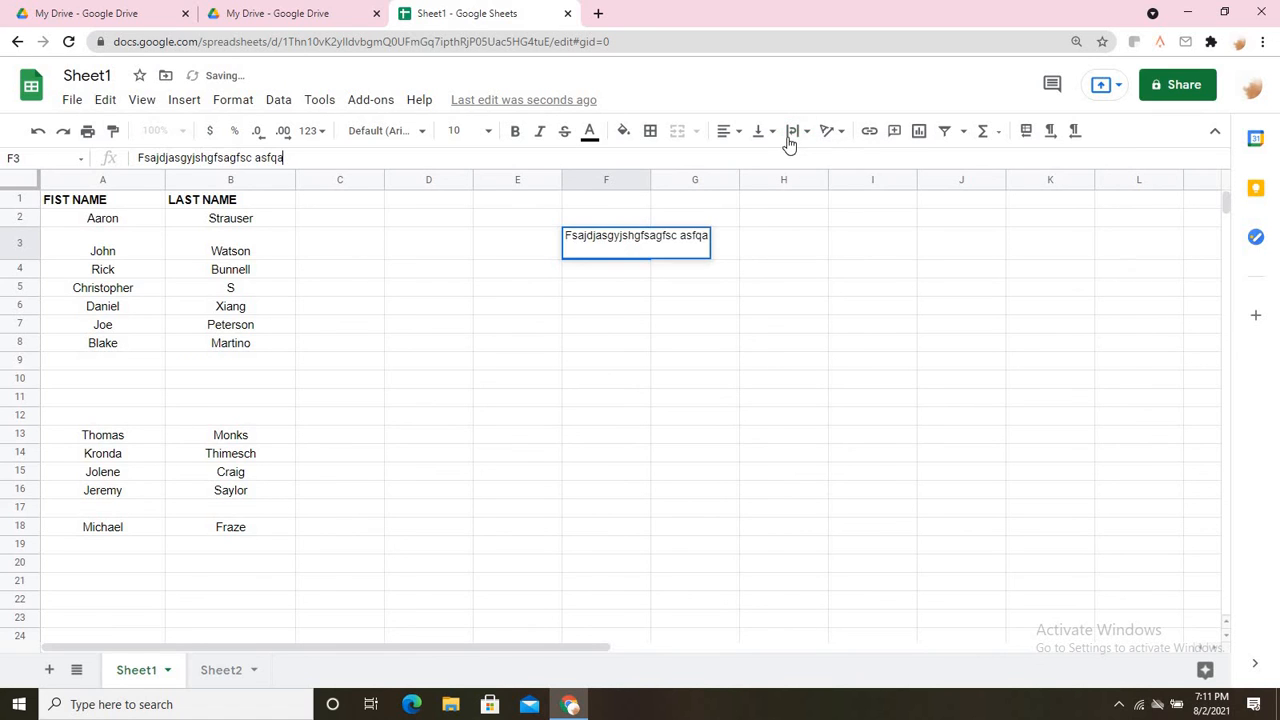
left_click(752, 382)
left_click(618, 255)
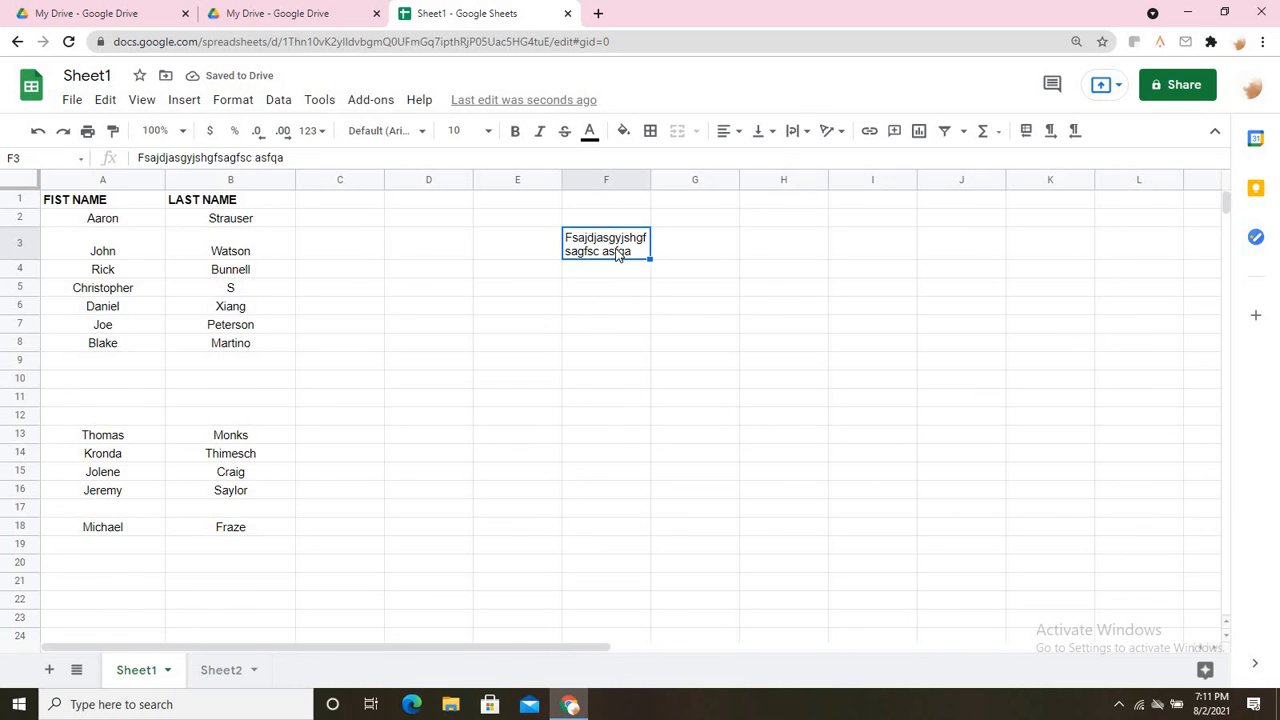
key("Delete")
left_click(554, 352)
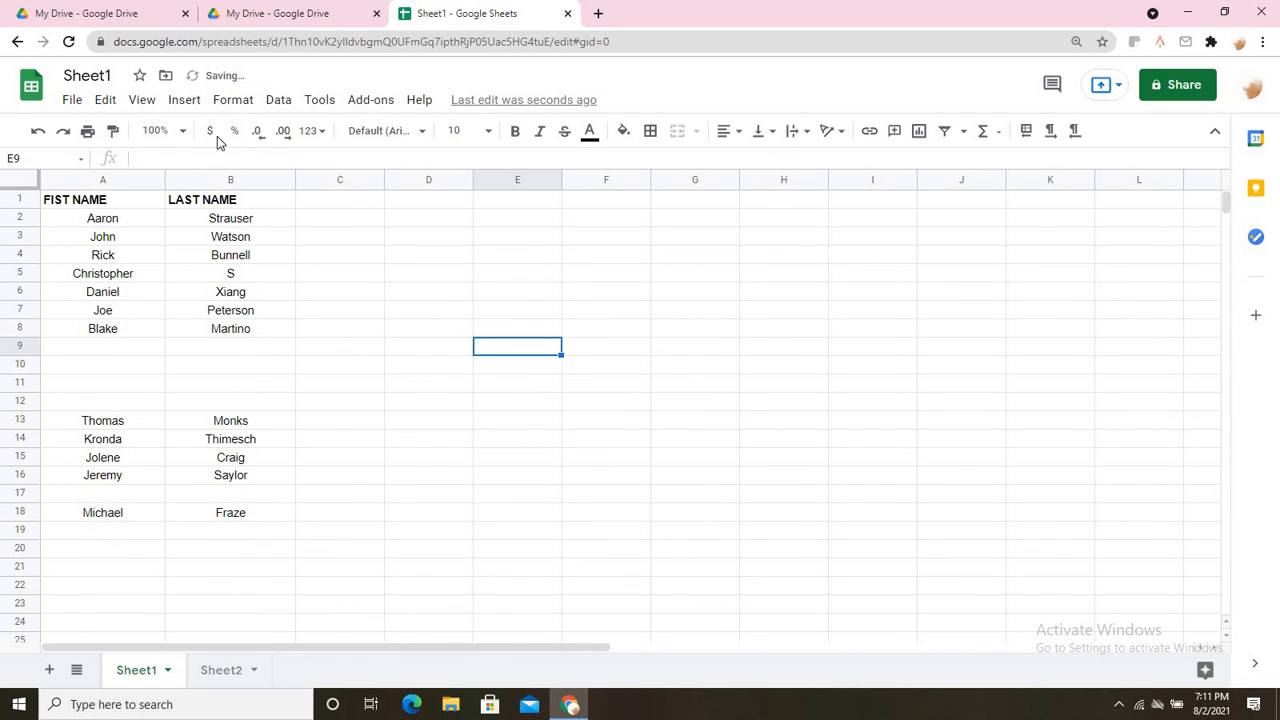
left_click(230, 101)
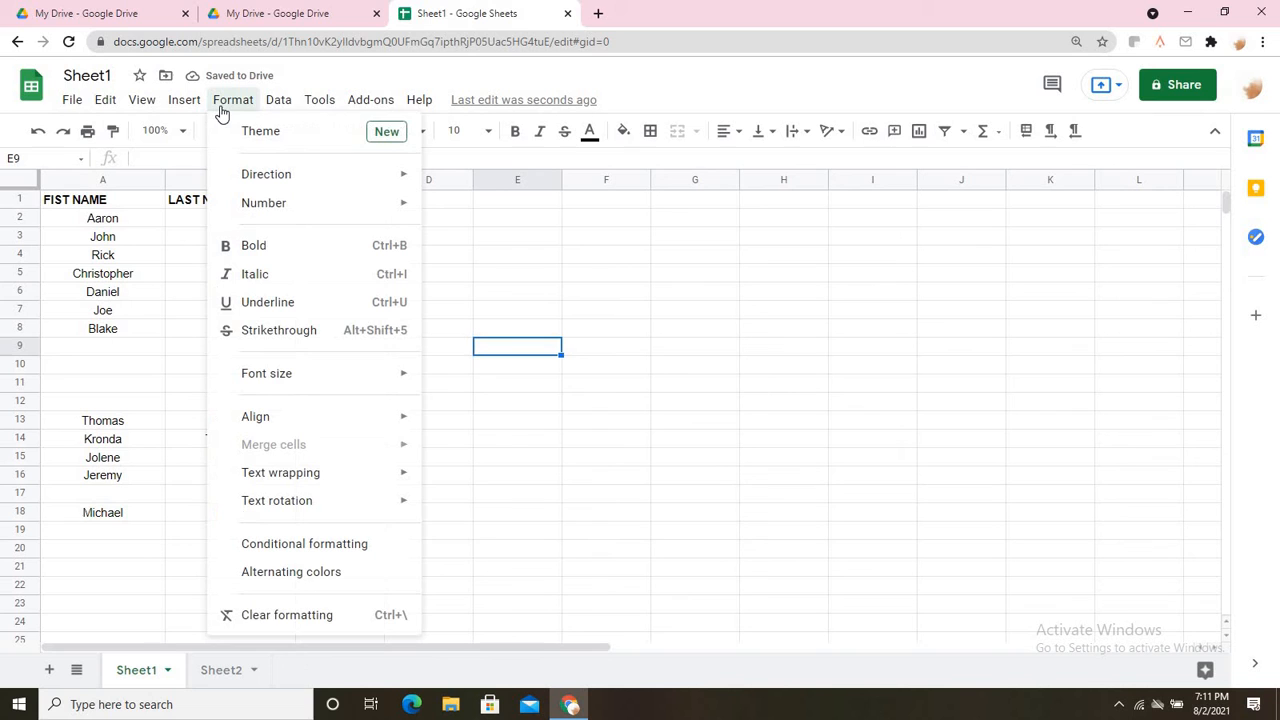
left_click(281, 135)
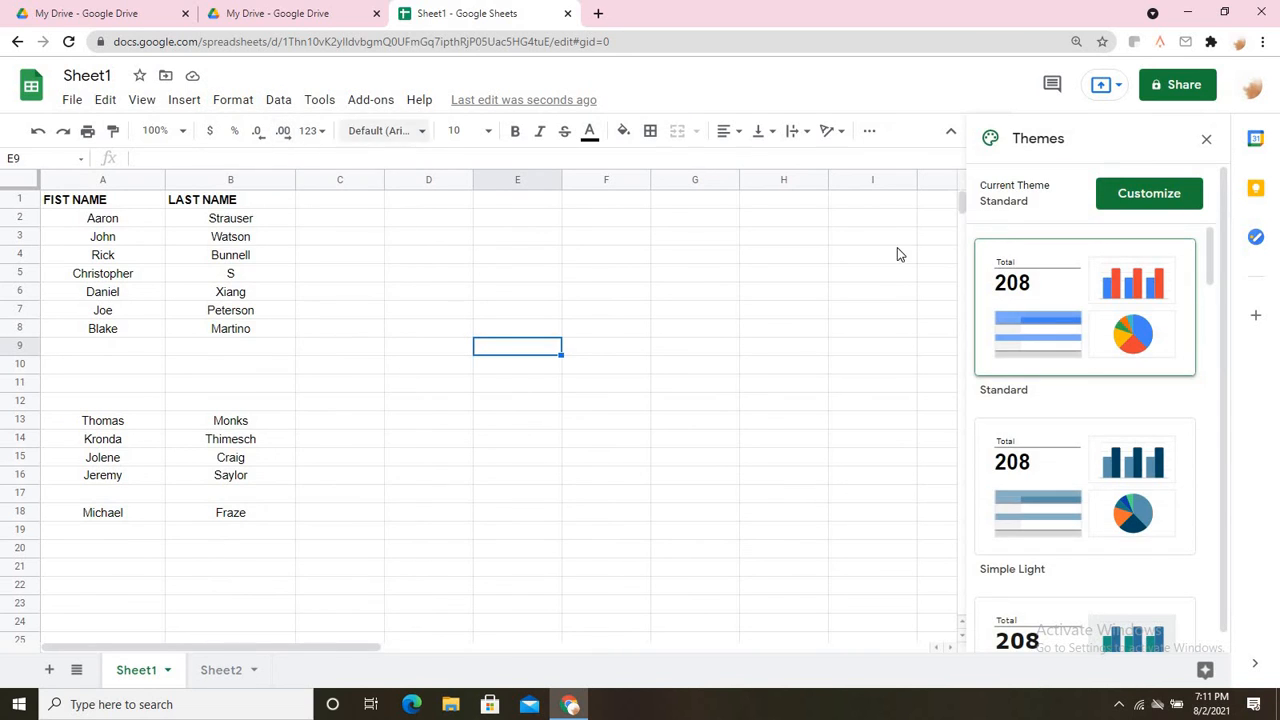
scroll(969, 362, "down", 2)
scroll(720, 318, "down", 2)
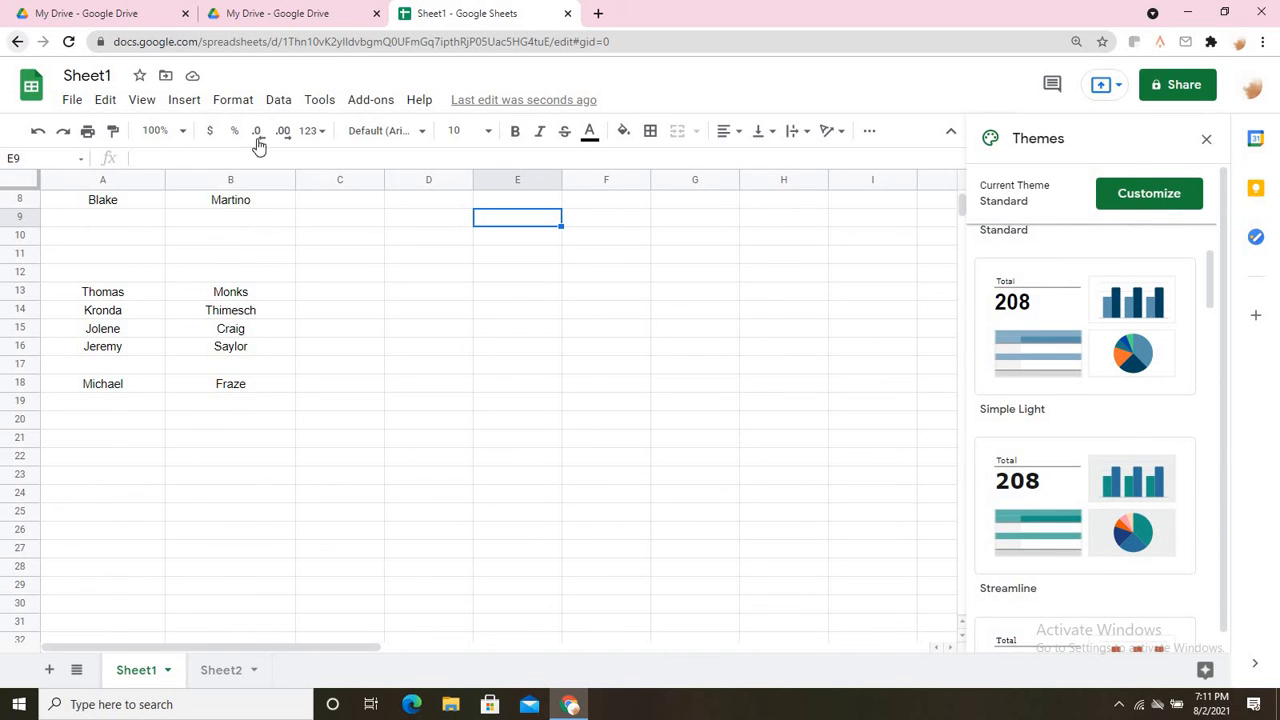
left_click(1204, 140)
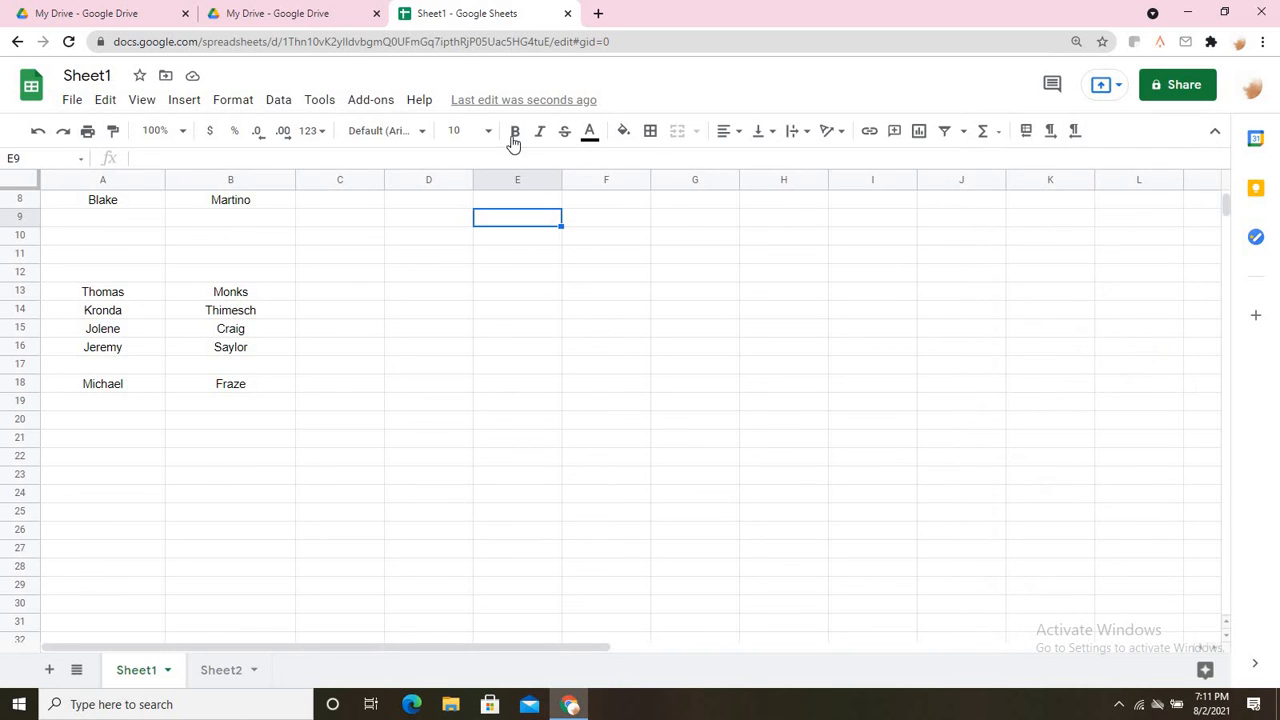
left_click(236, 99)
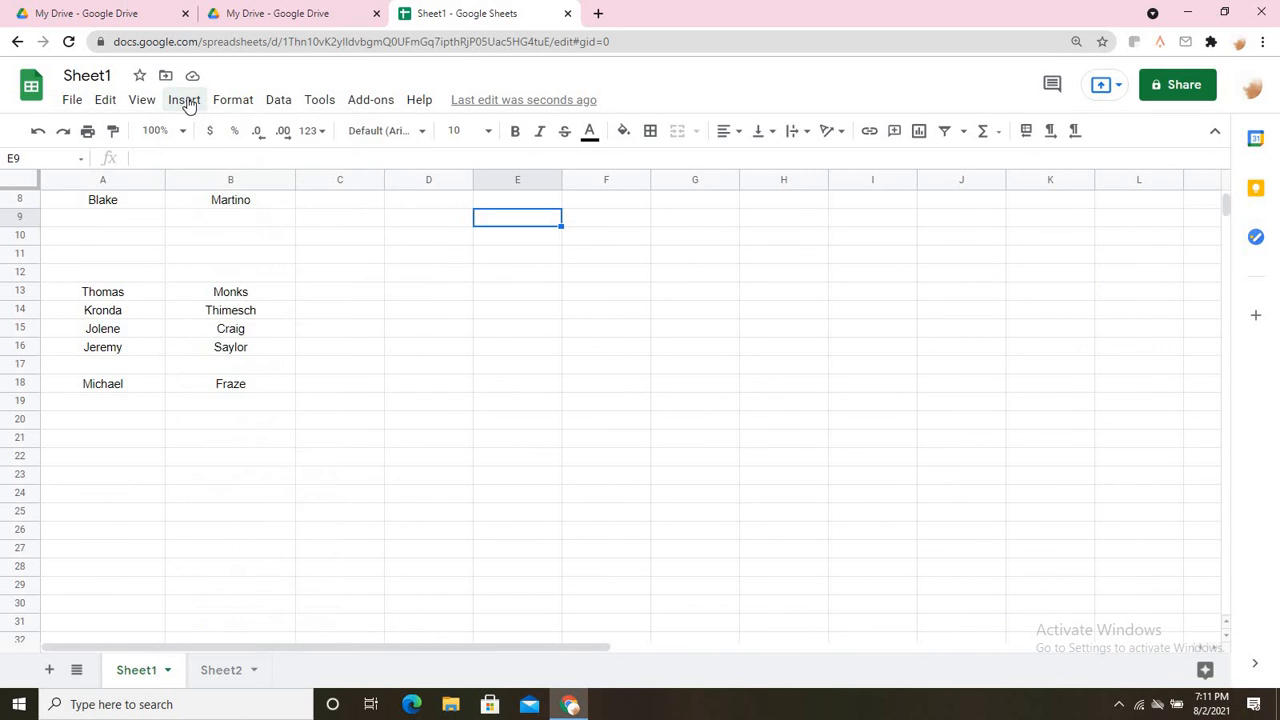
left_click(185, 101)
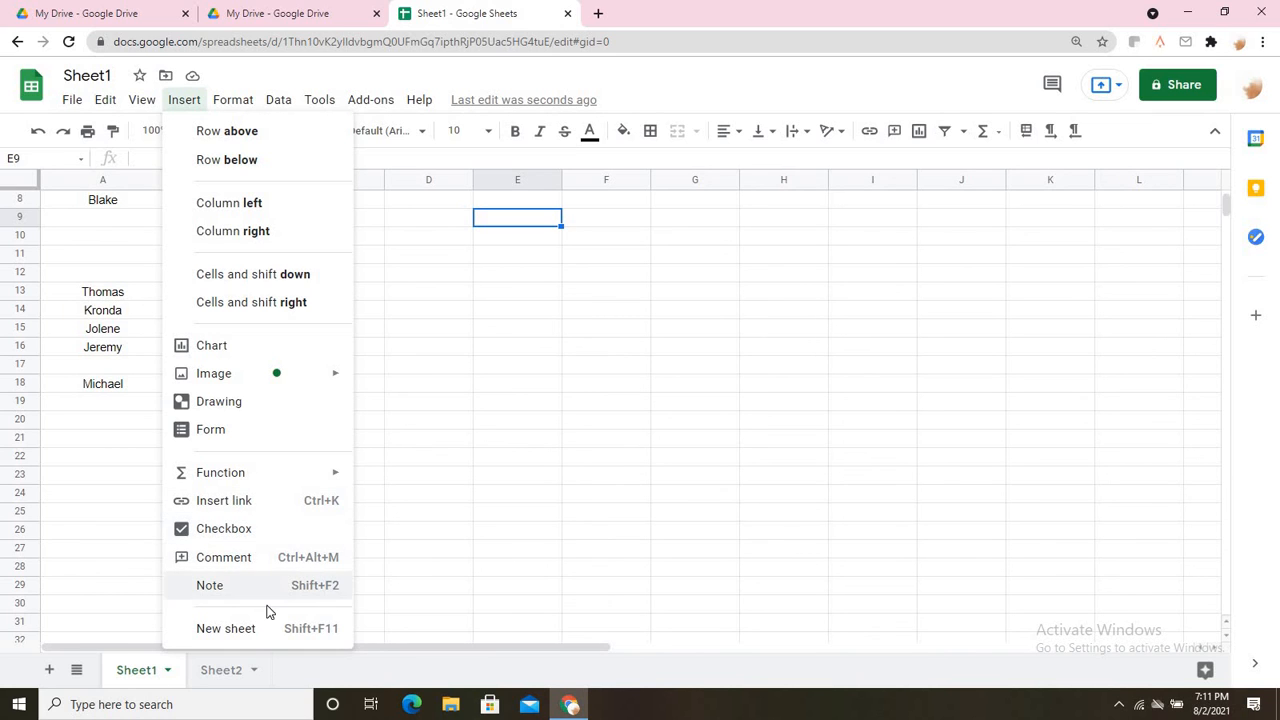
left_click(429, 388)
left_click(233, 100)
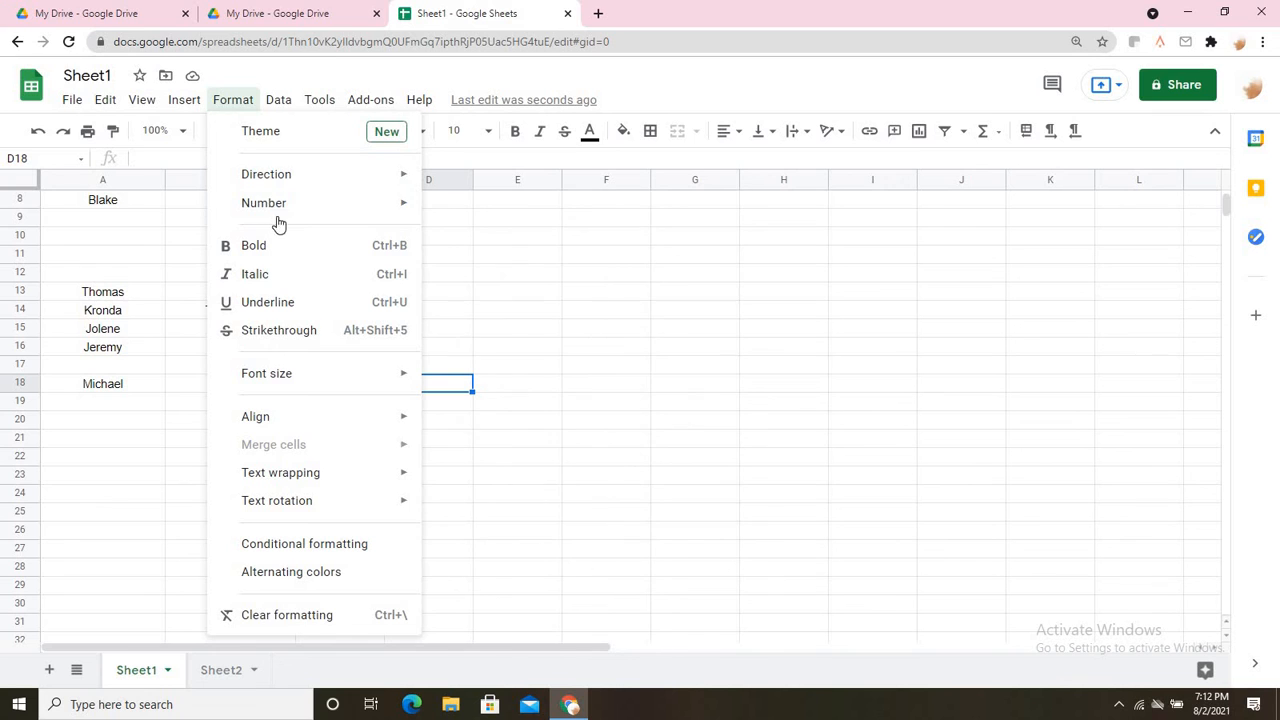
mouse_move(288, 217)
mouse_move(293, 177)
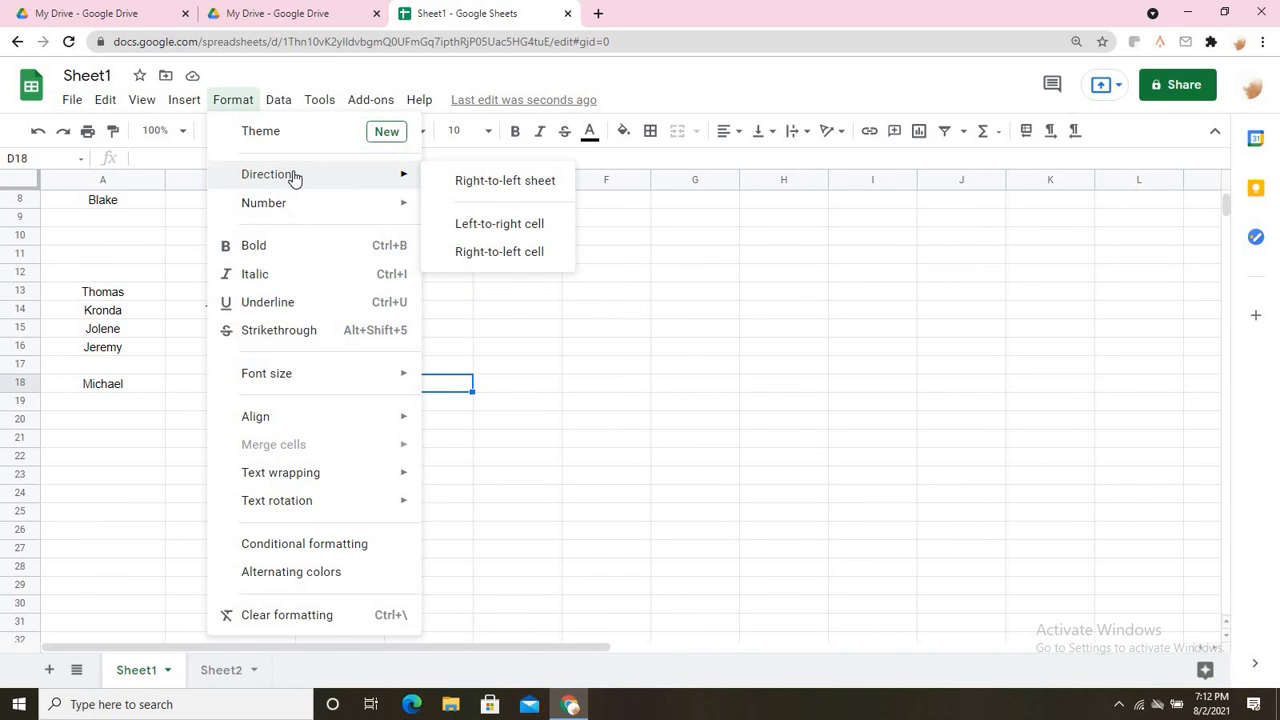
left_click(594, 443)
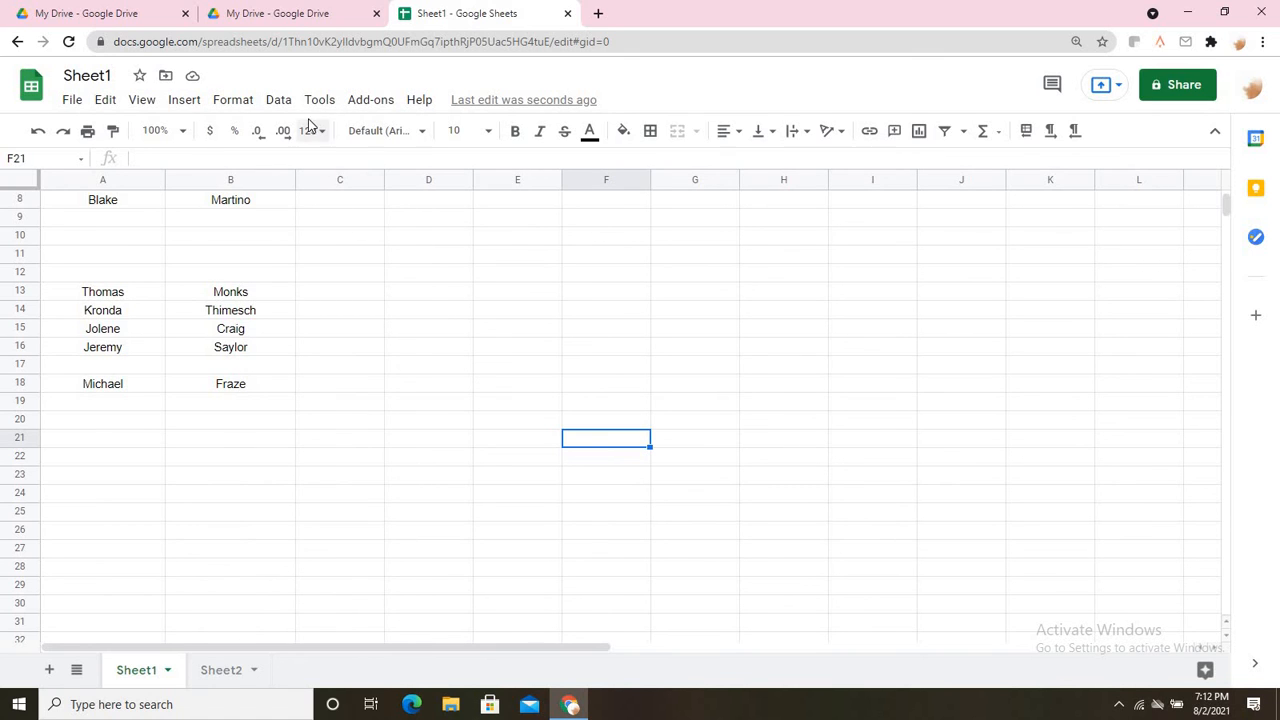
left_click(280, 100)
mouse_move(323, 94)
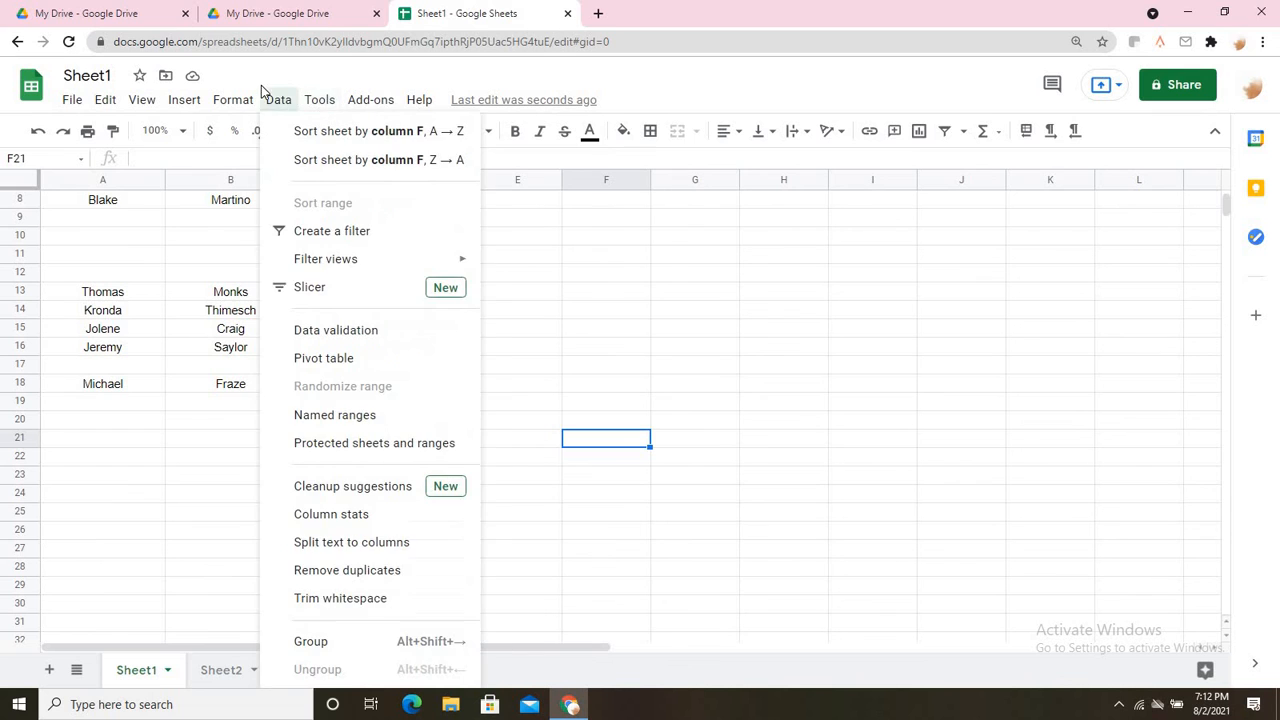
left_click(173, 530)
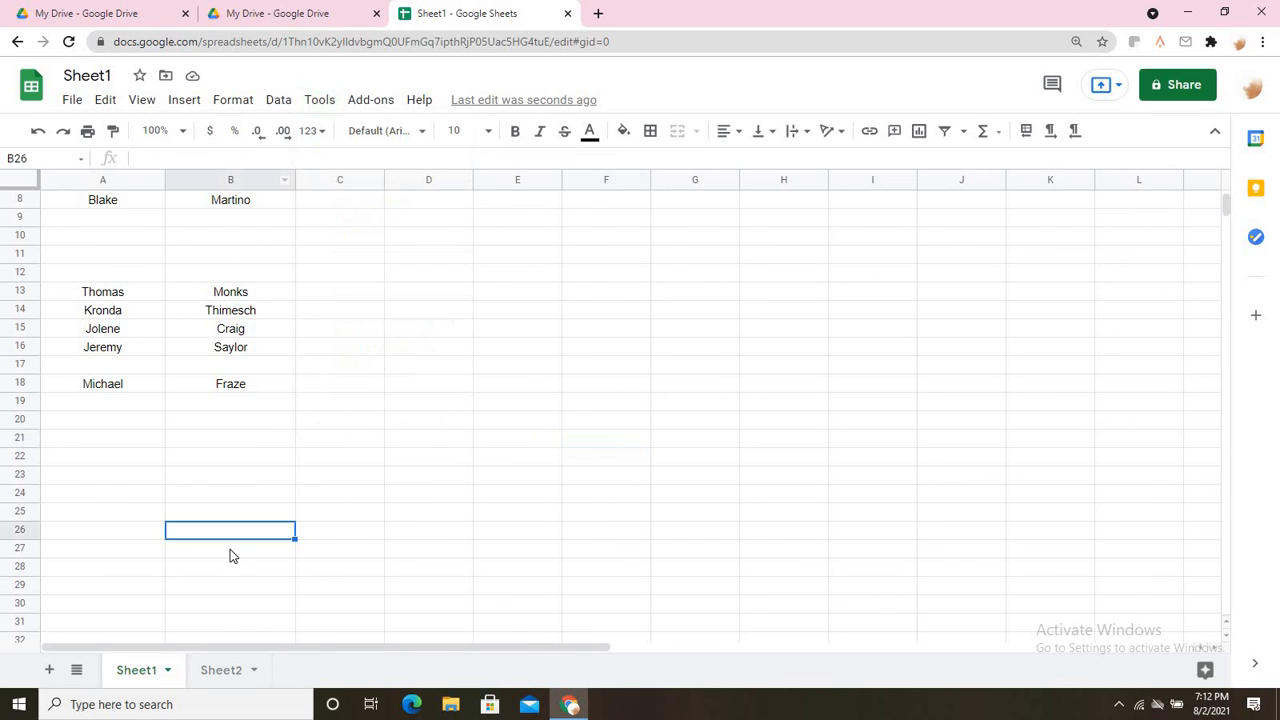
scroll(231, 550, "up", 3)
left_click_drag(92, 224, 222, 521)
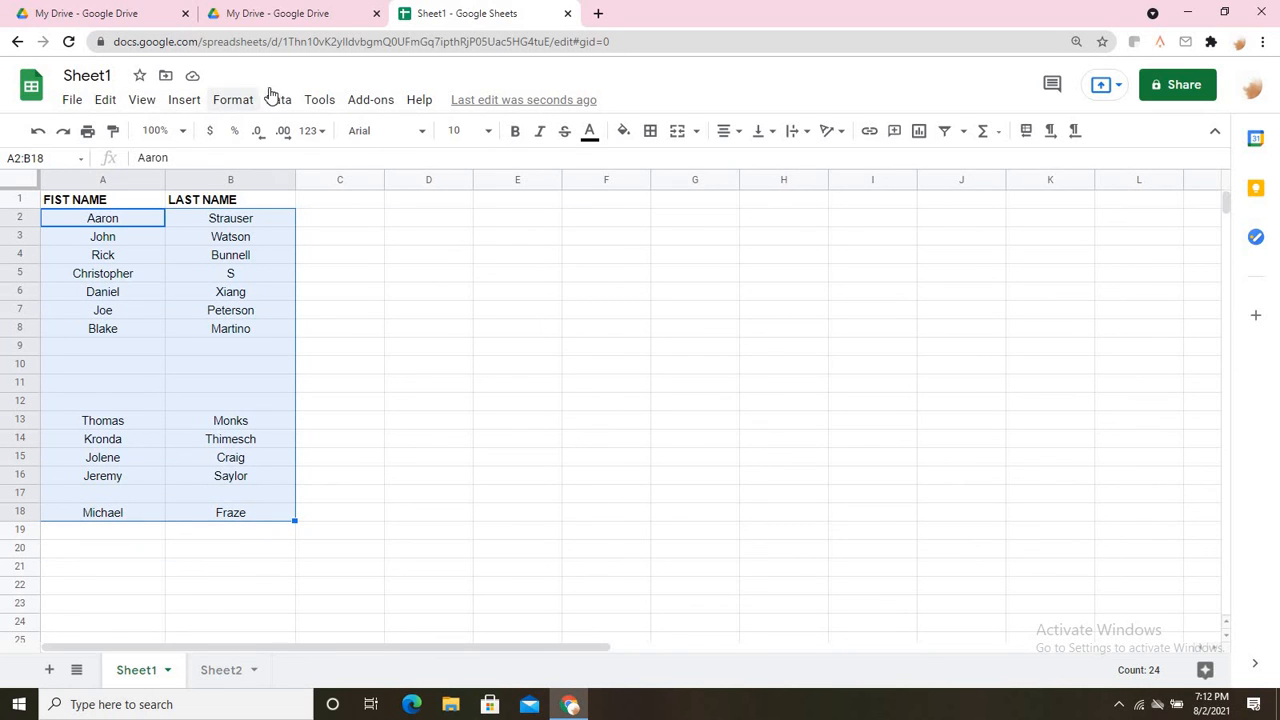
left_click(232, 99)
left_click(271, 102)
left_click(274, 102)
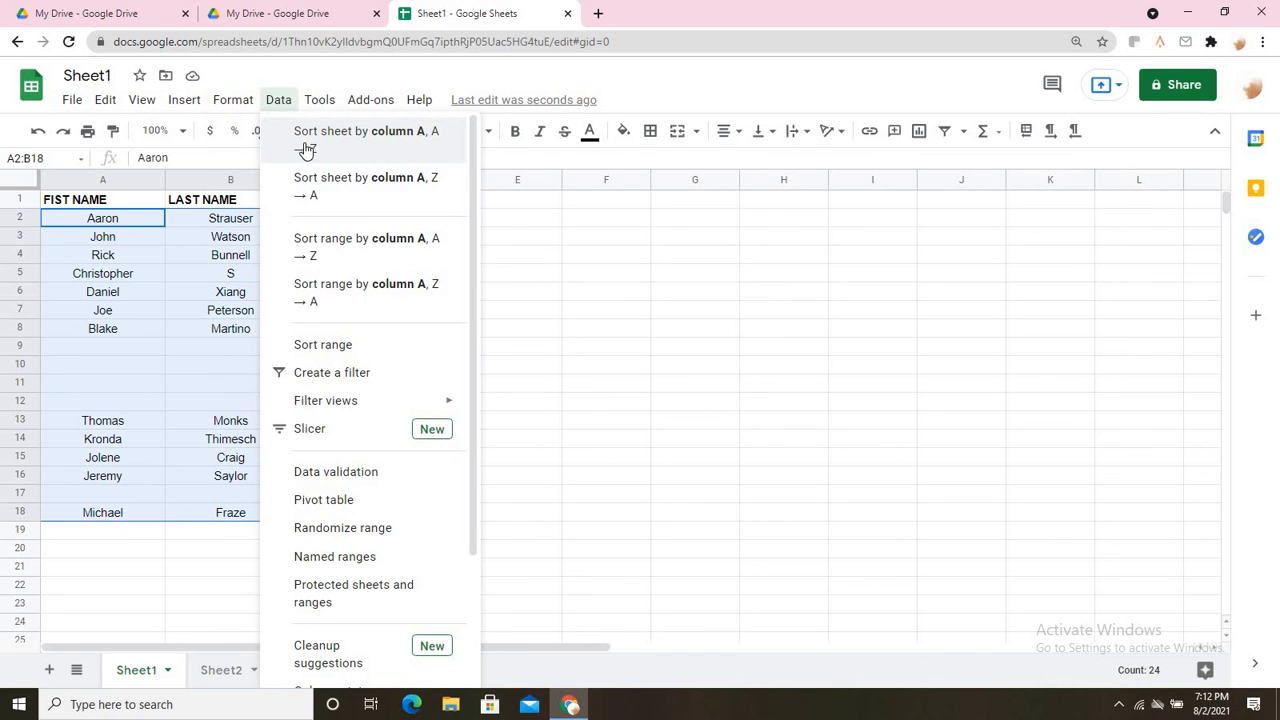
left_click(311, 190)
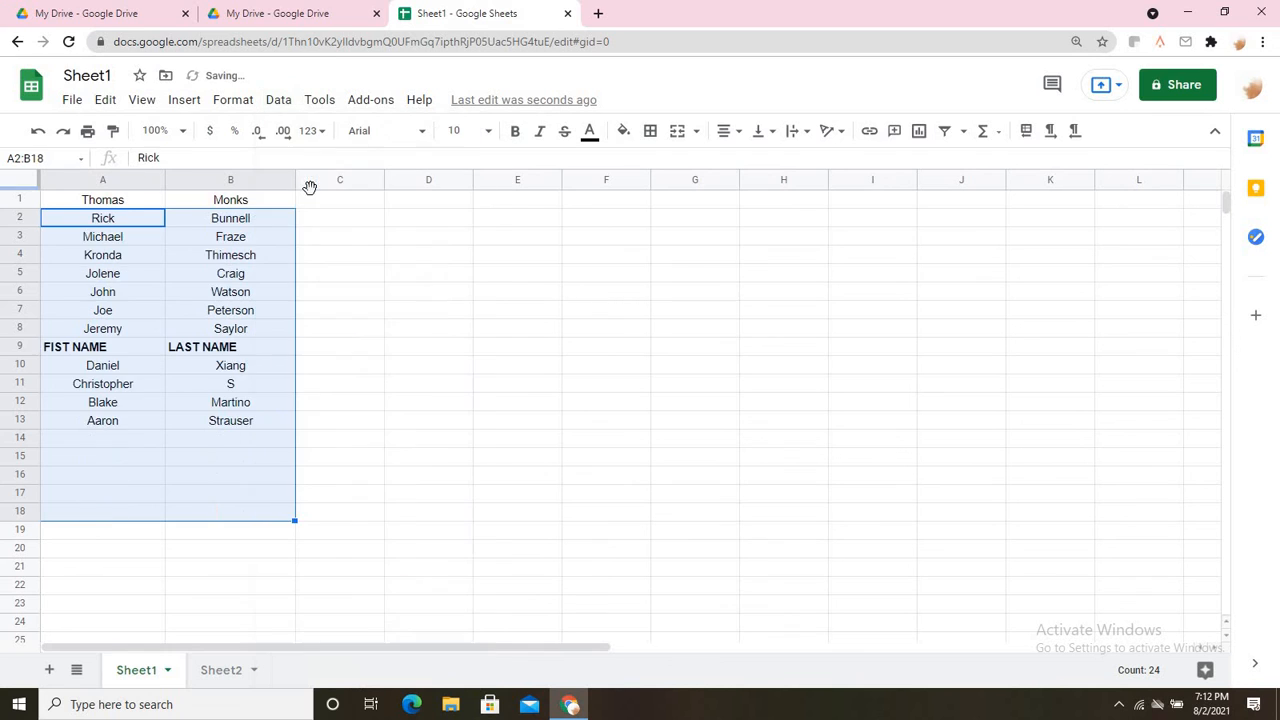
left_click(374, 400)
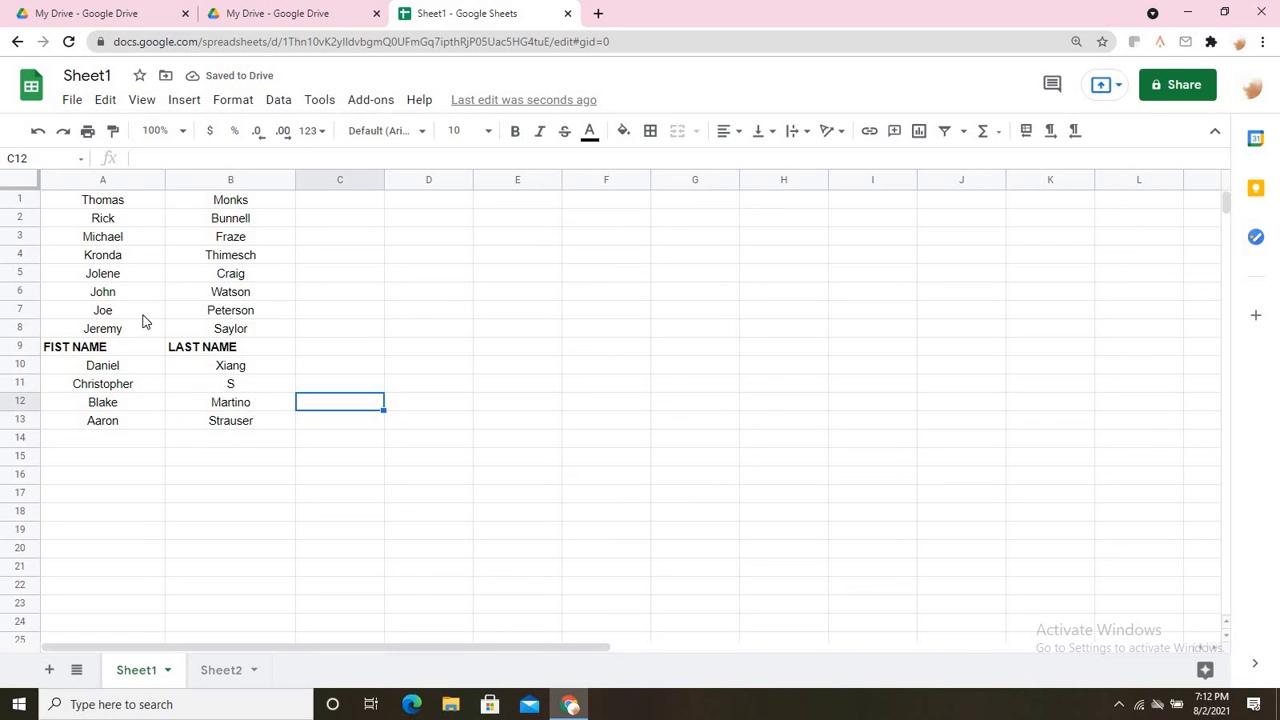
key("ctrl+z")
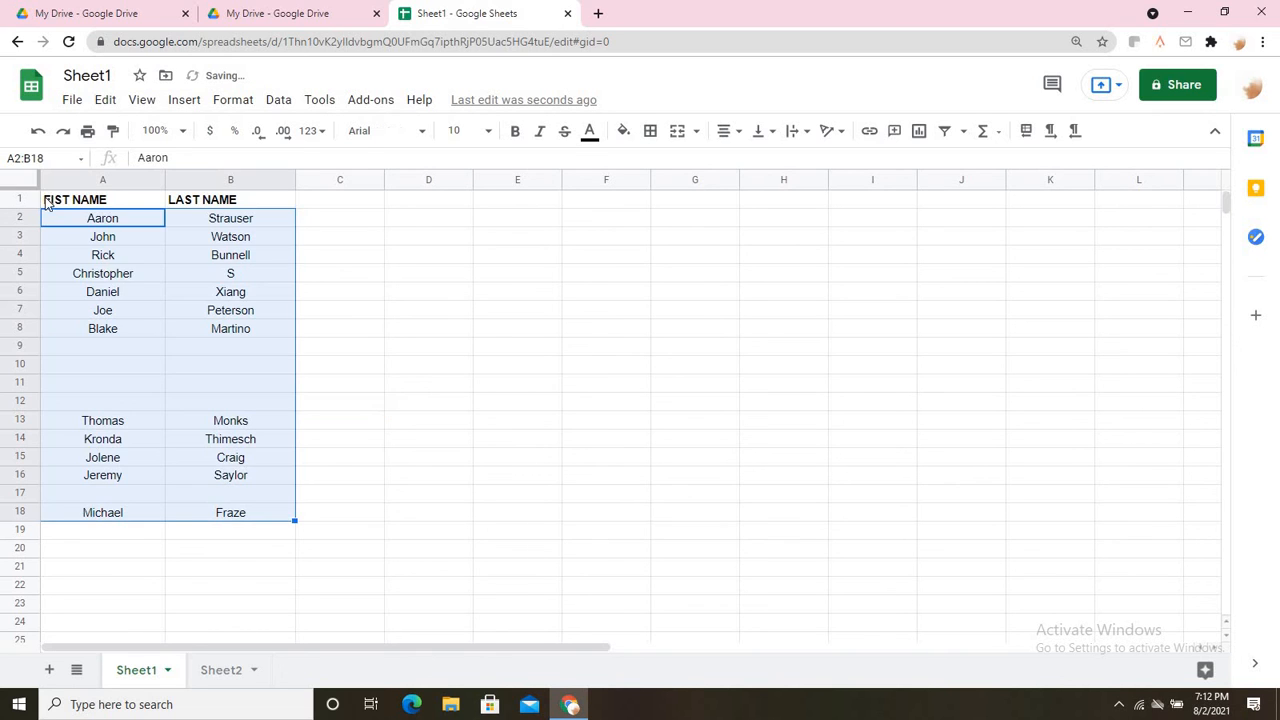
left_click(308, 303)
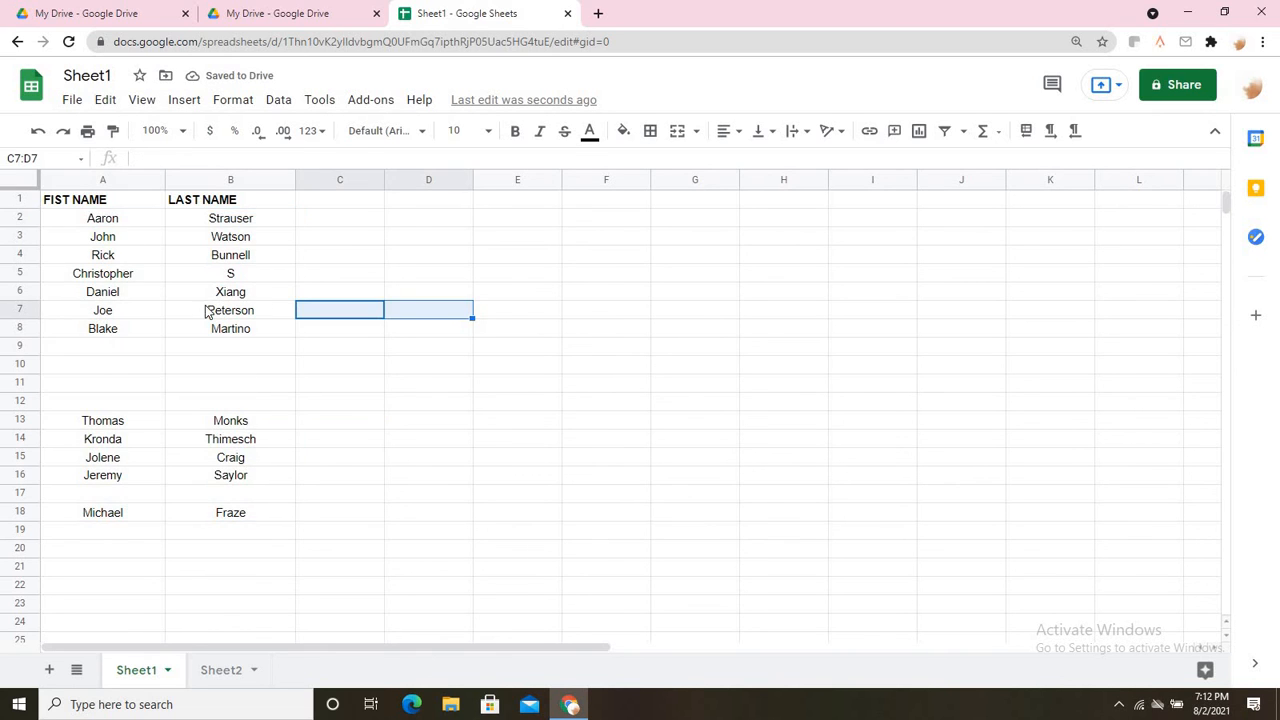
left_click_drag(100, 219, 230, 516)
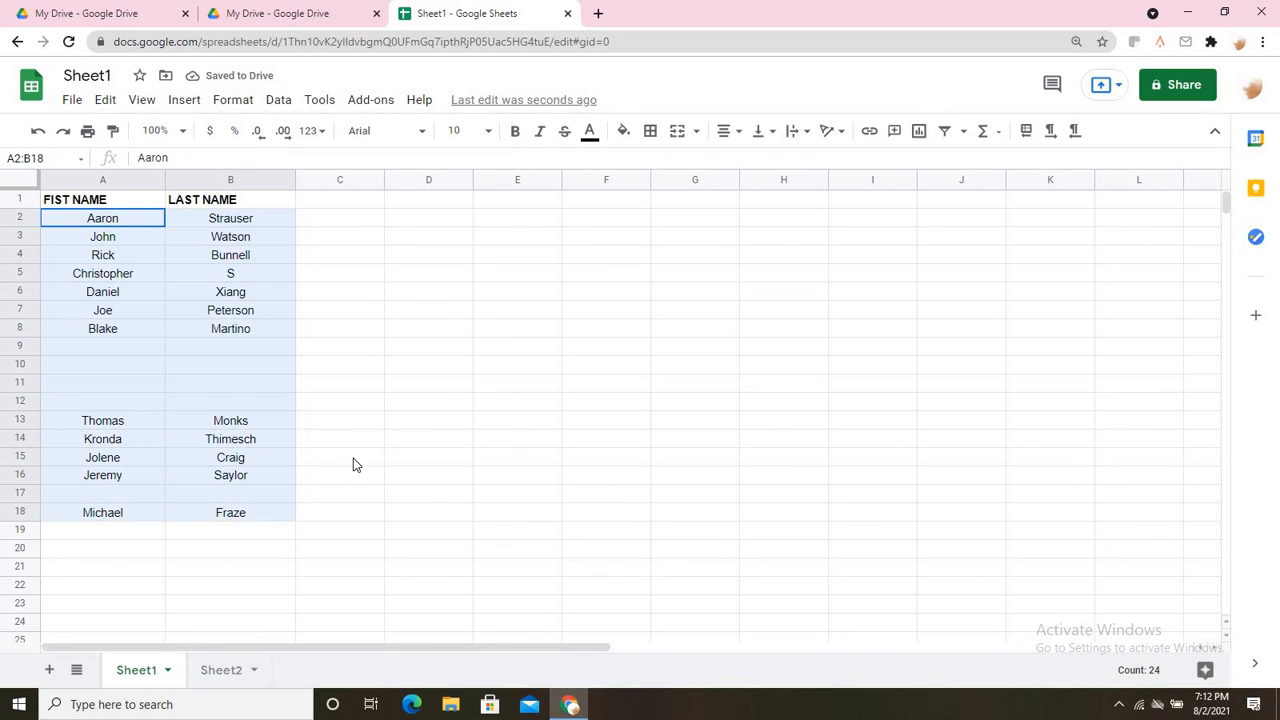
left_click(390, 421)
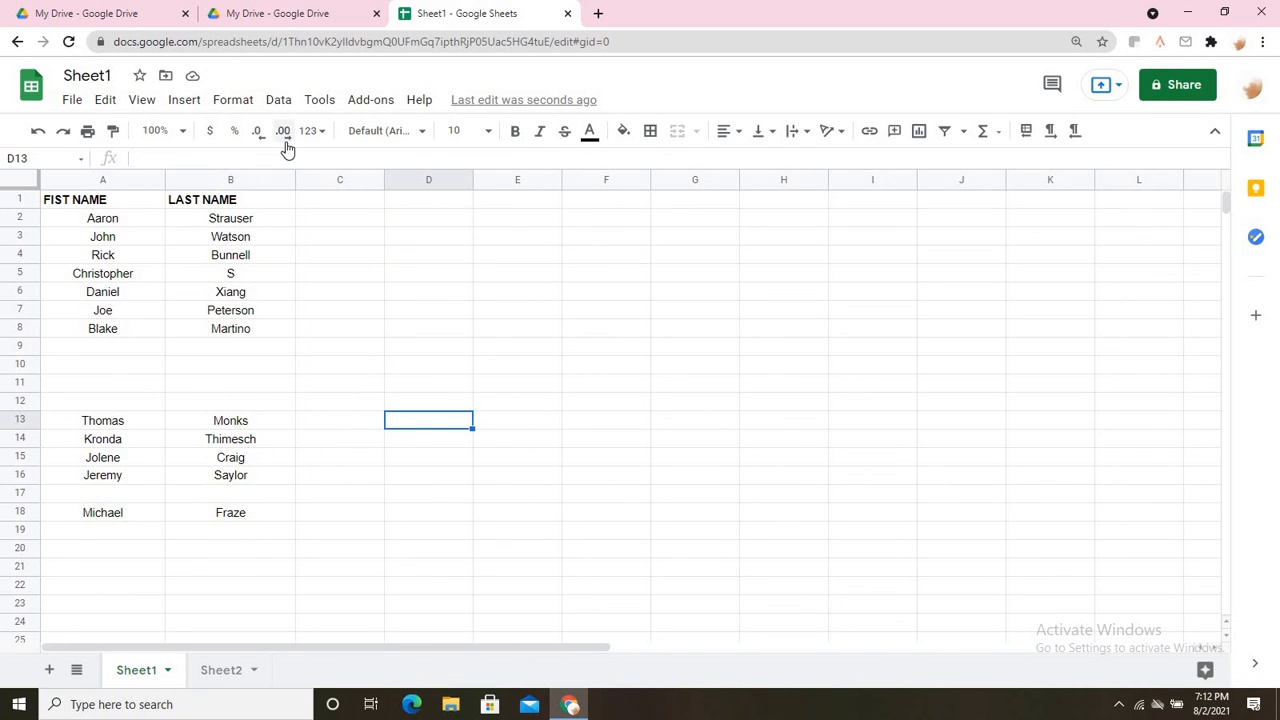